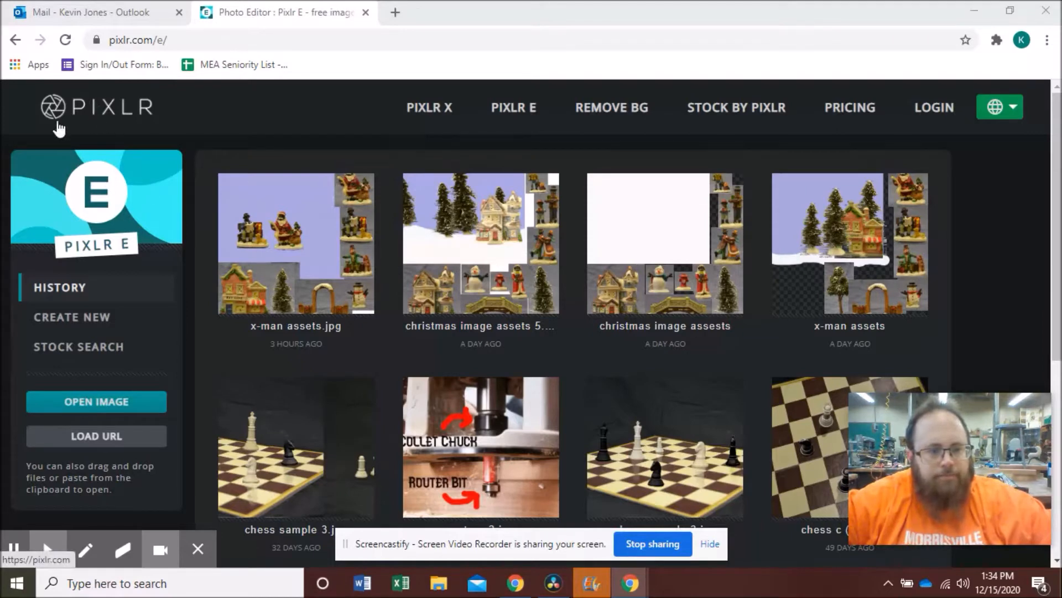
Open the image Christmas Image Assets 5 from Downloads at its original size of 3000 x 3000 px
{"action": "left_click", "coordinate": [113, 407]}
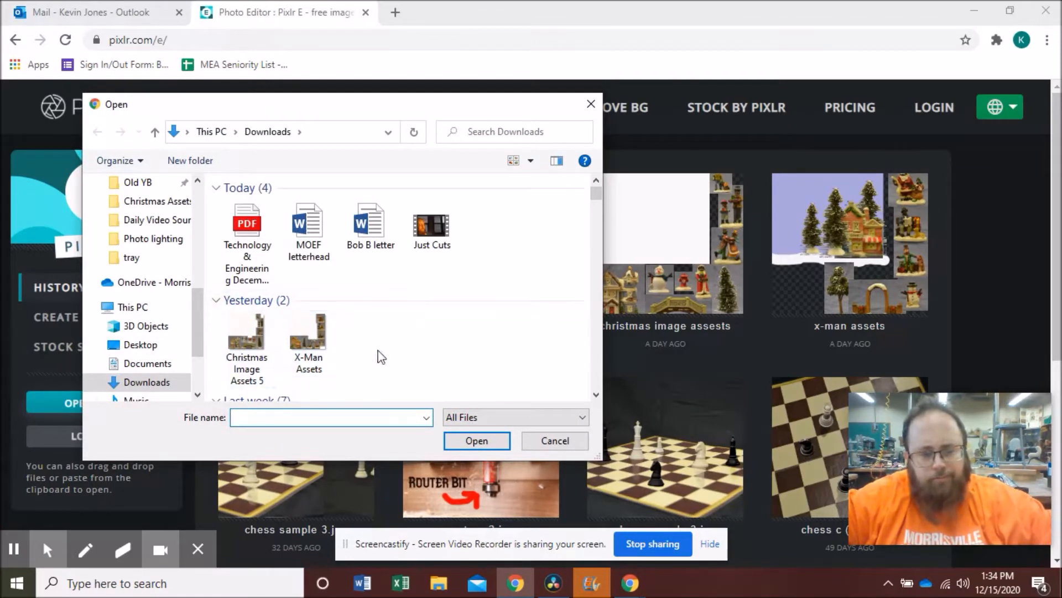
{"action": "left_click", "coordinate": [246, 344]}
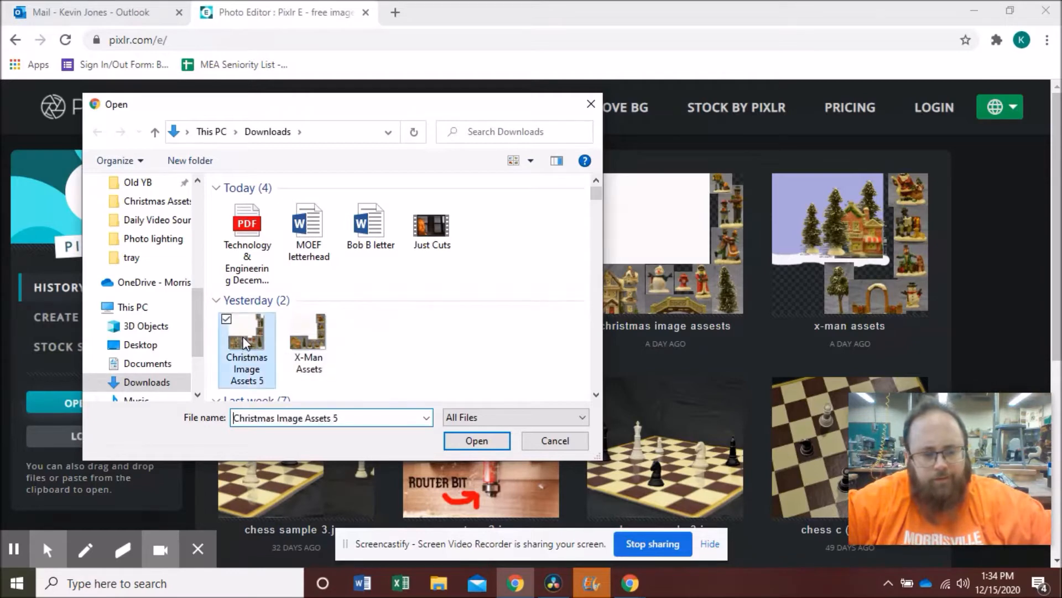
{"action": "left_click", "coordinate": [479, 443]}
{"action": "left_click", "coordinate": [418, 346]}
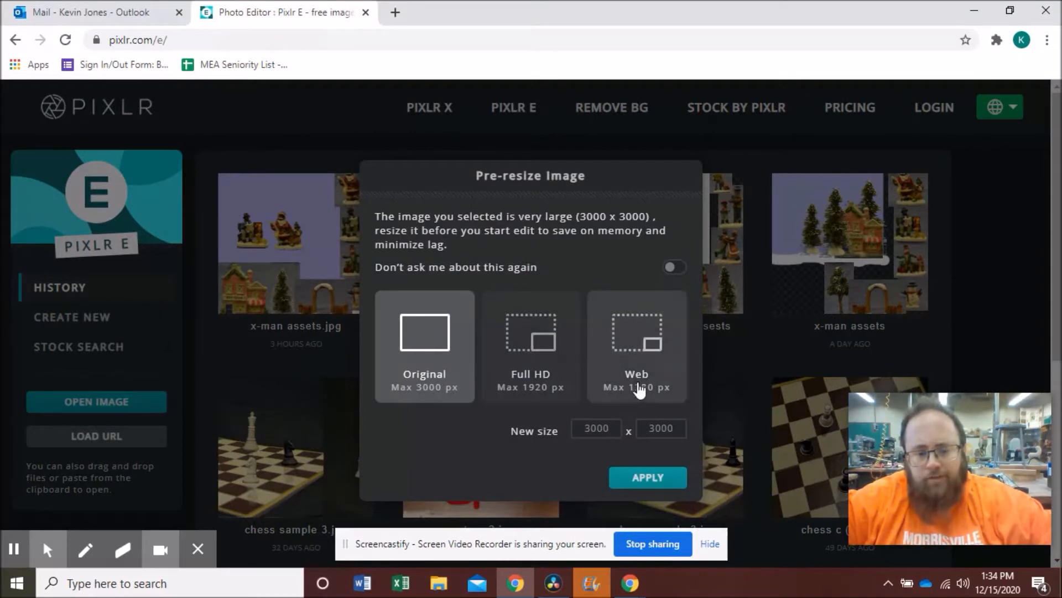
{"action": "left_click", "coordinate": [637, 481]}
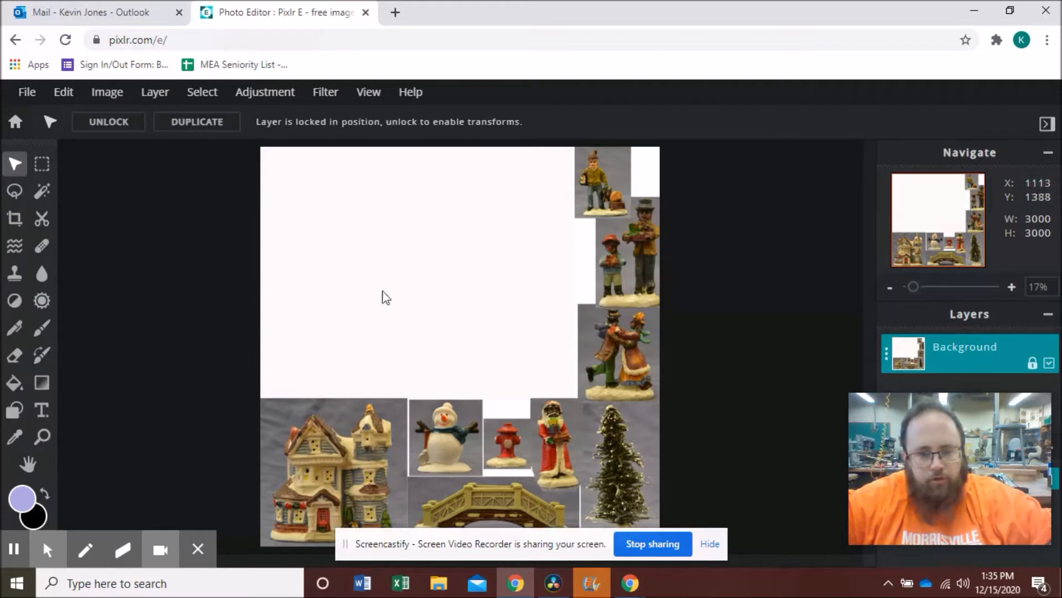
Set the foreground colour to periwinkle #8484B9 and fill the large blank white area of the image with it
{"action": "left_click", "coordinate": [27, 92]}
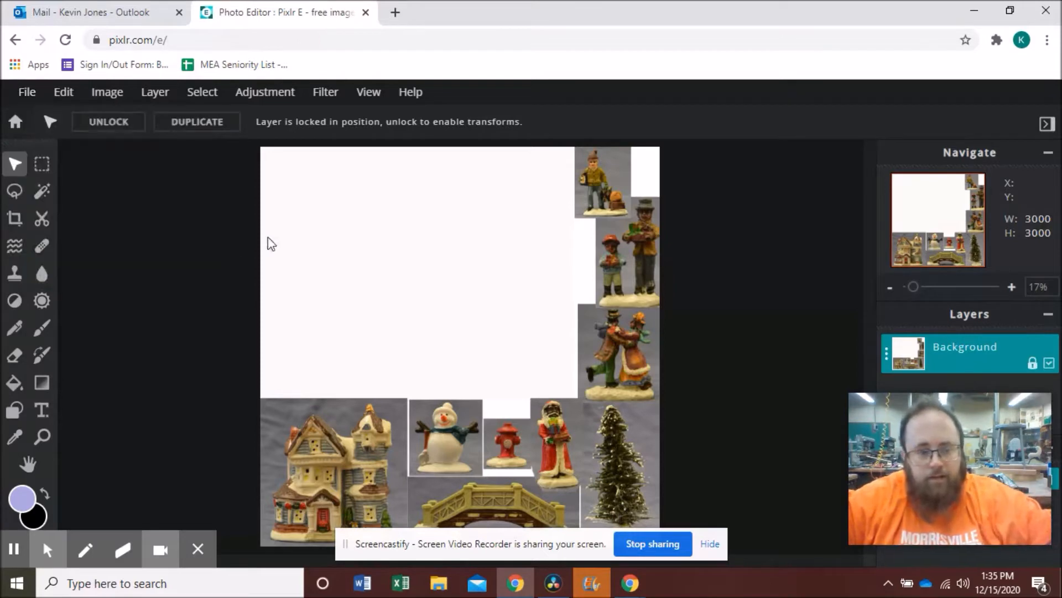
{"action": "left_click", "coordinate": [21, 501]}
{"action": "left_click", "coordinate": [409, 278]}
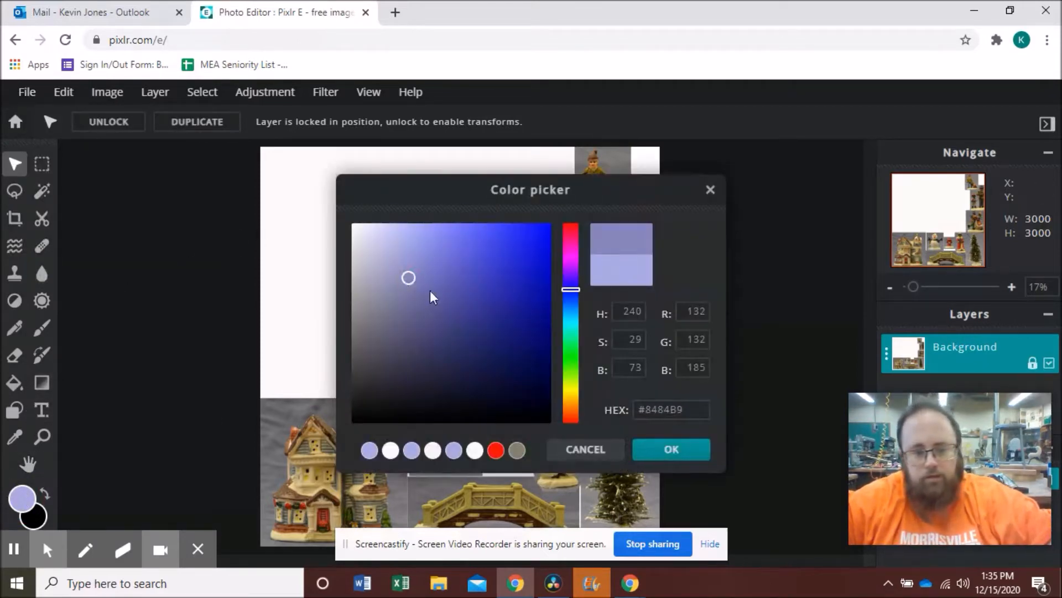
{"action": "left_click", "coordinate": [661, 447]}
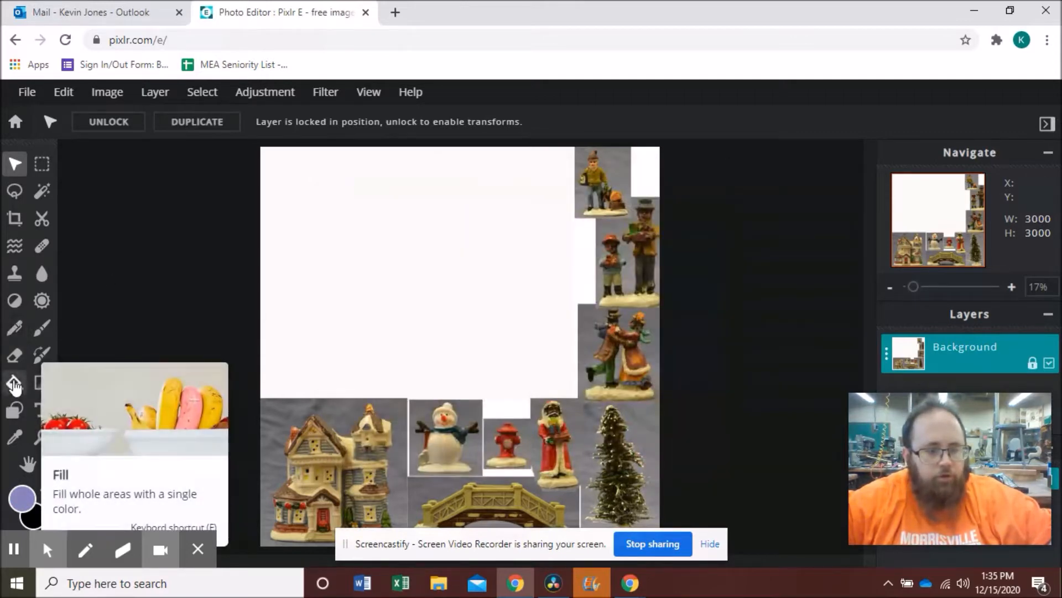
{"action": "left_click", "coordinate": [12, 386]}
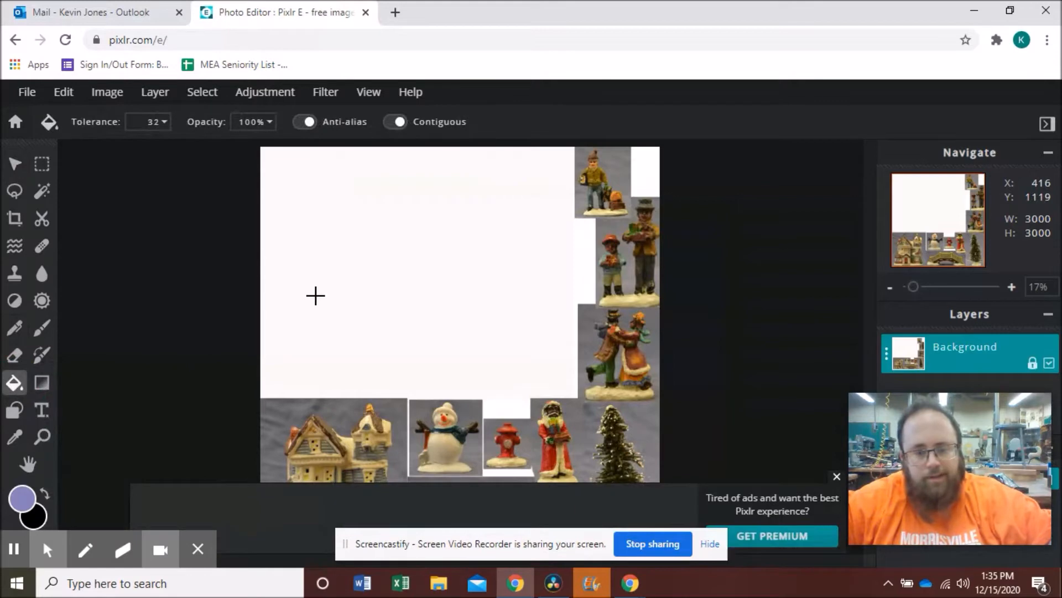
{"action": "left_click", "coordinate": [466, 225]}
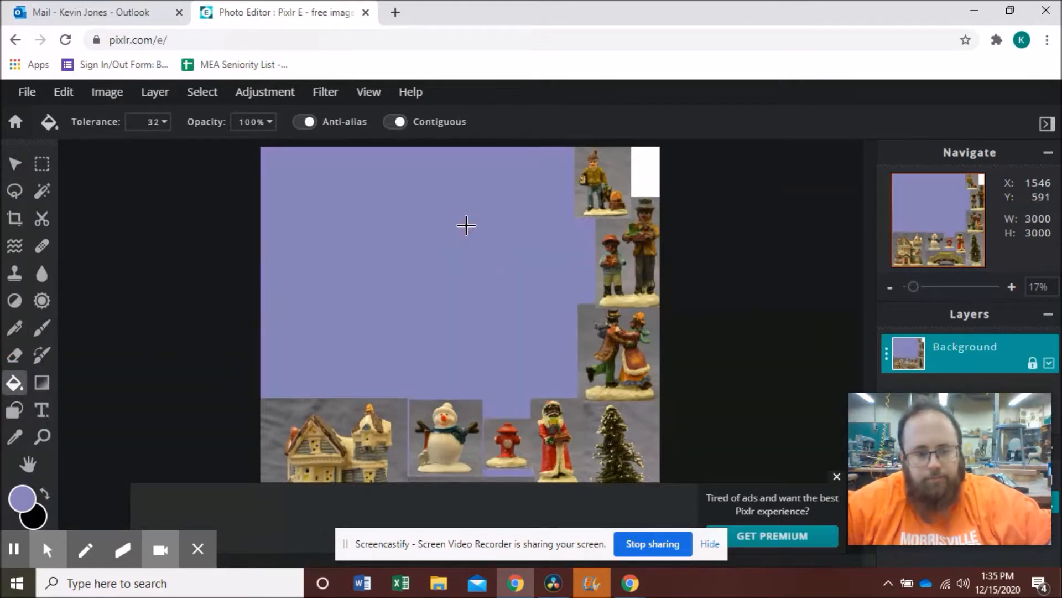
{"action": "left_click", "coordinate": [836, 477]}
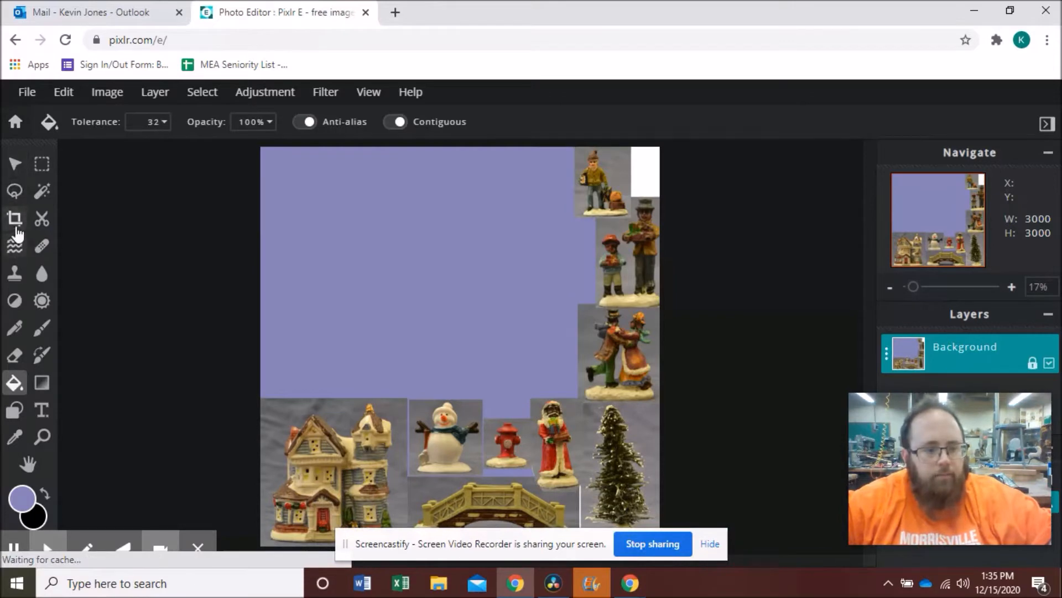
Copy the Christmas tree in the image's lower-right corner with a rectangular selection about 505 x 979 px, paste it, and move it up into the blue area
{"action": "left_click", "coordinate": [42, 166]}
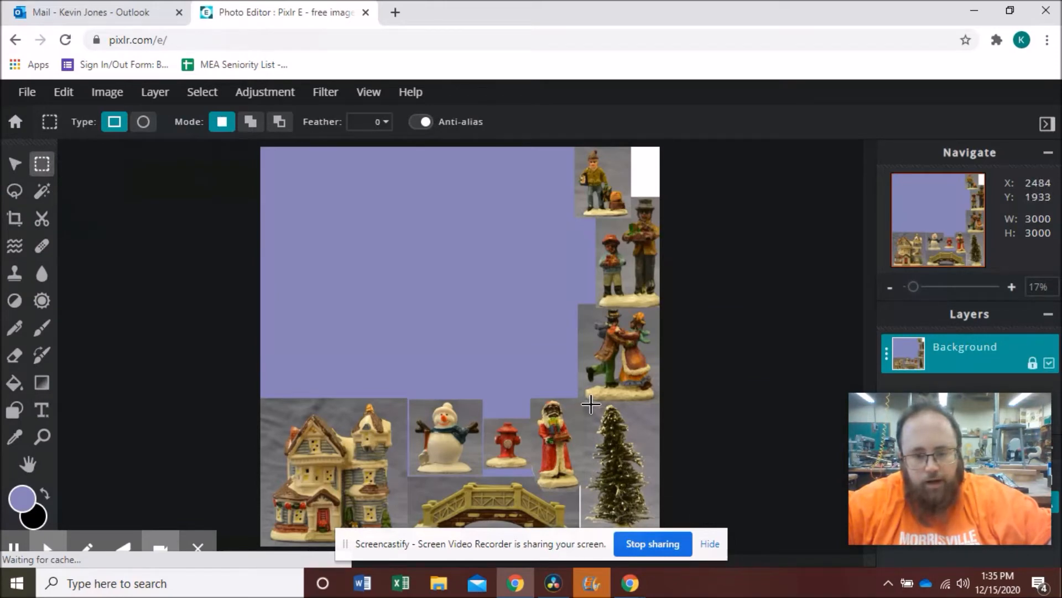
{"action": "left_click_drag", "start_coordinate": [589, 402], "coordinate": [657, 532]}
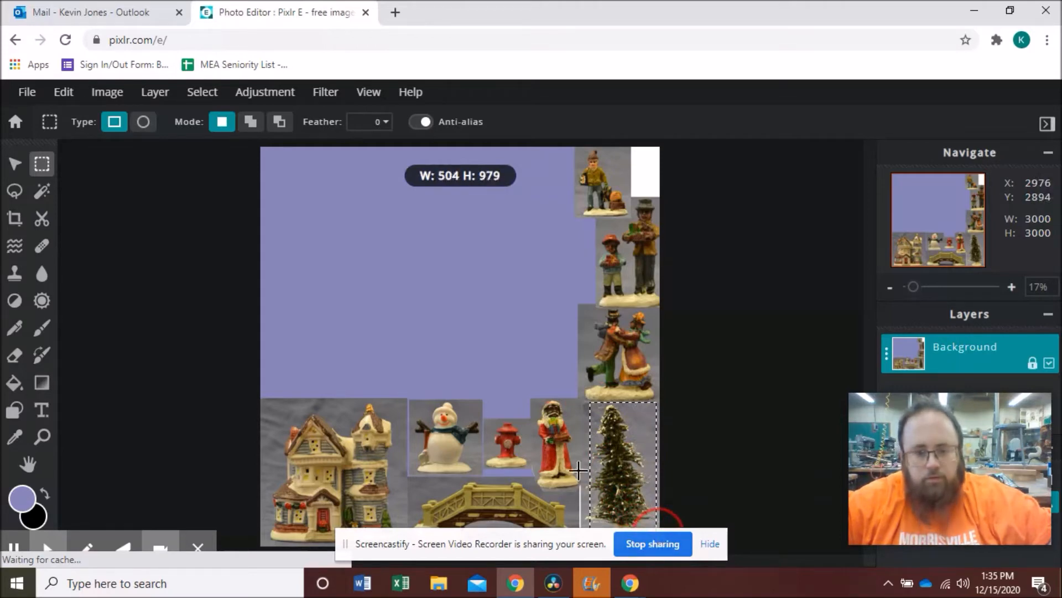
{"action": "left_click", "coordinate": [59, 93]}
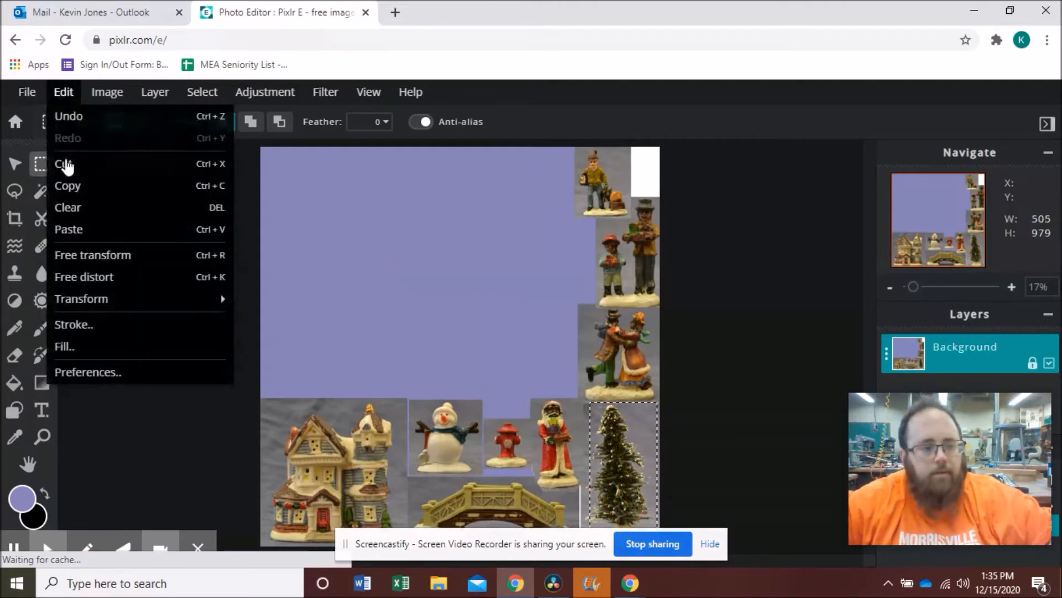
{"action": "left_click", "coordinate": [67, 188]}
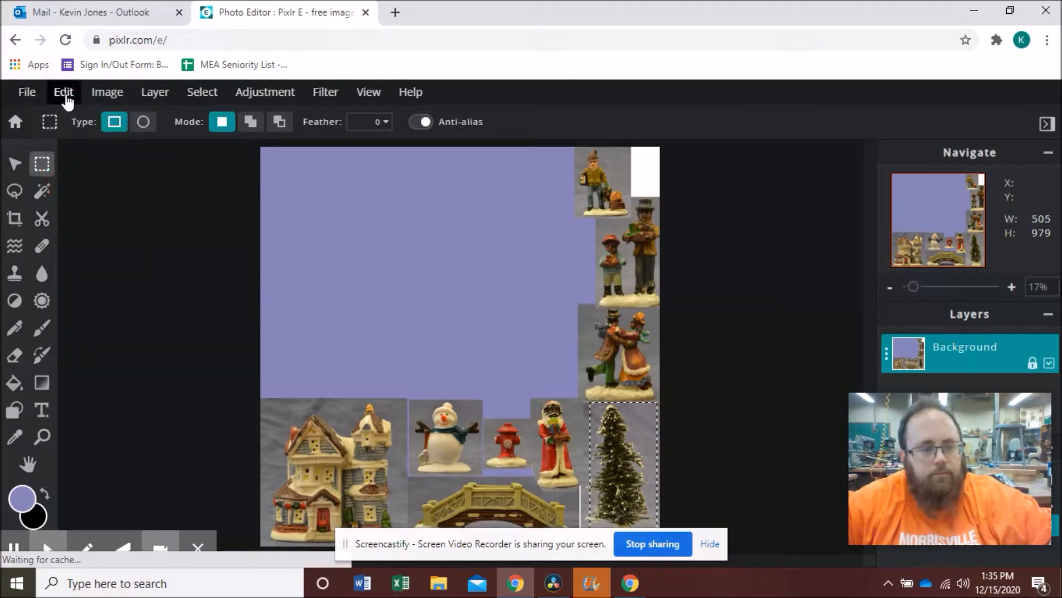
{"action": "left_click", "coordinate": [63, 93]}
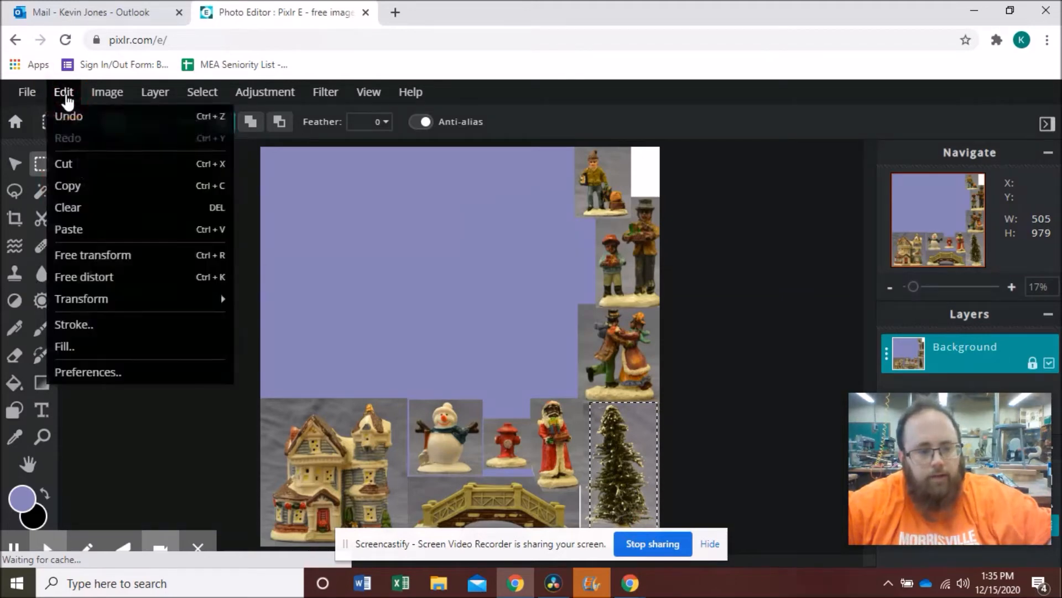
{"action": "left_click", "coordinate": [79, 227]}
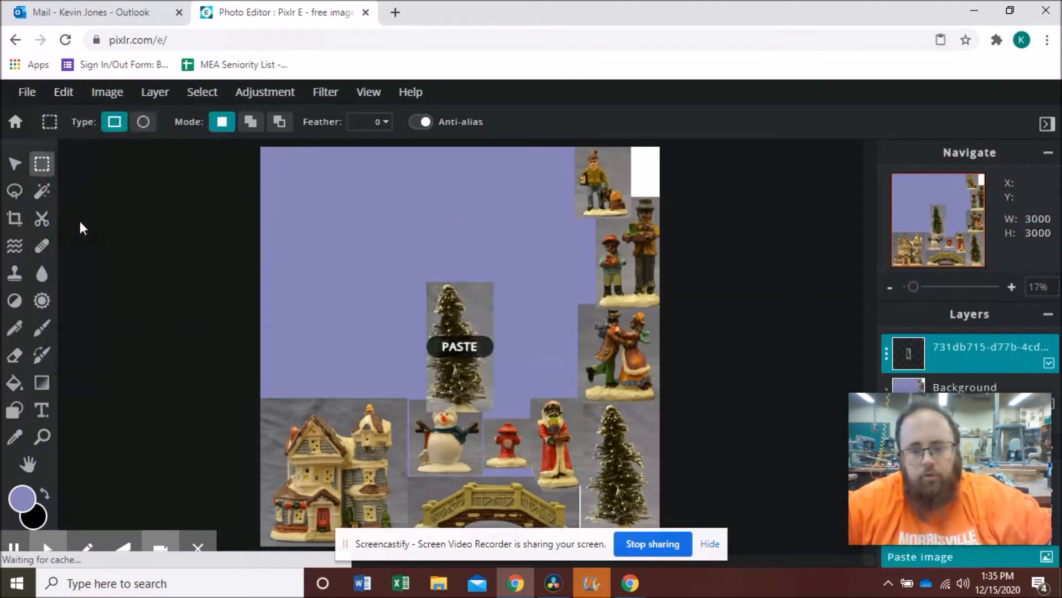
{"action": "left_click", "coordinate": [15, 164]}
{"action": "left_click_drag", "start_coordinate": [458, 352], "coordinate": [458, 312]}
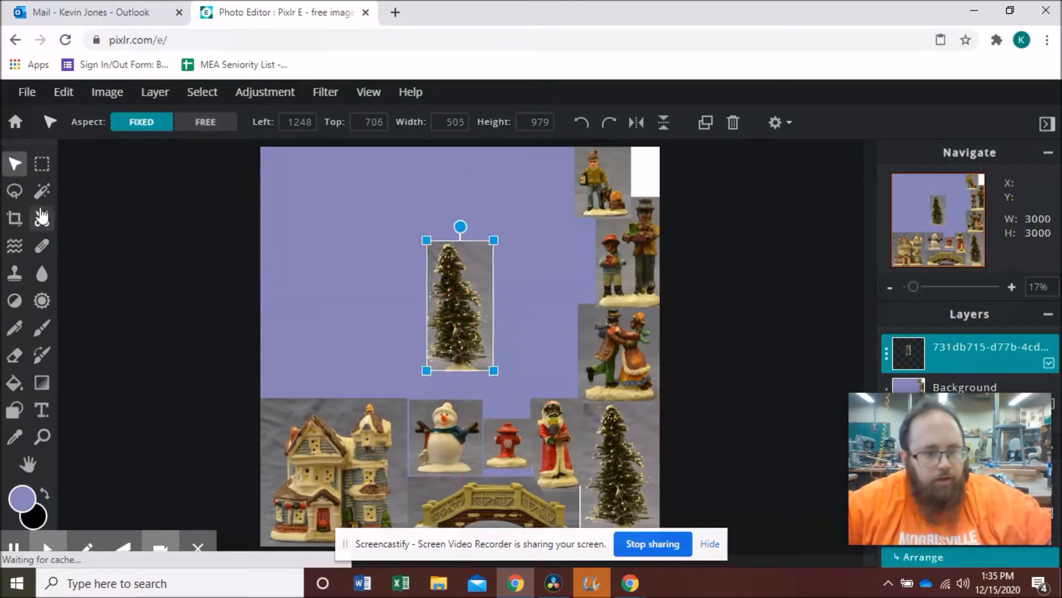
Remove the grey background and the patches around the base of the pasted tree using the magic wand at tolerance 32, and clear the selection
{"action": "left_click", "coordinate": [42, 191]}
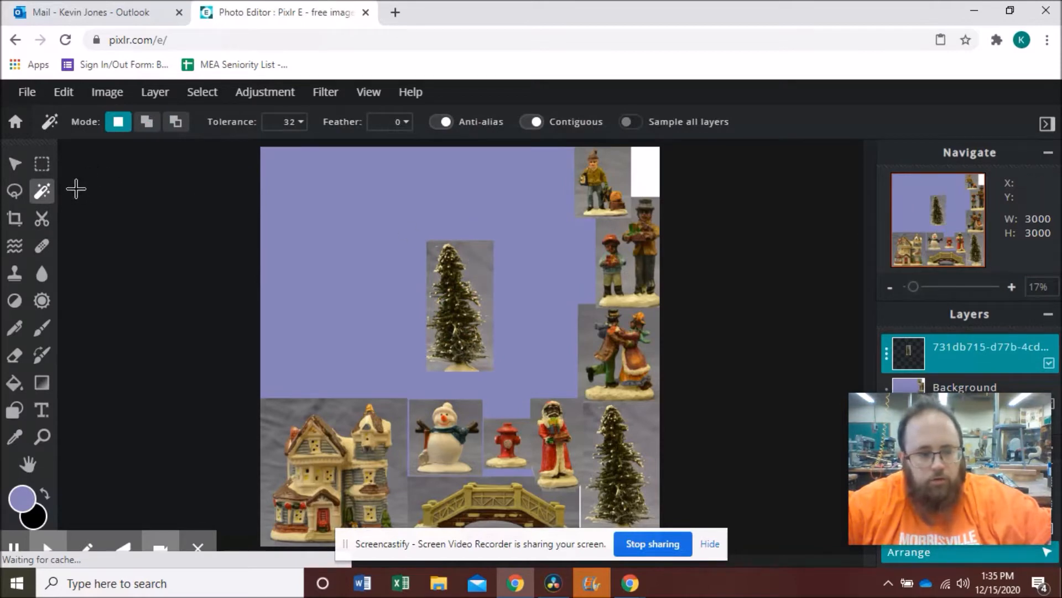
{"action": "left_click", "coordinate": [480, 262]}
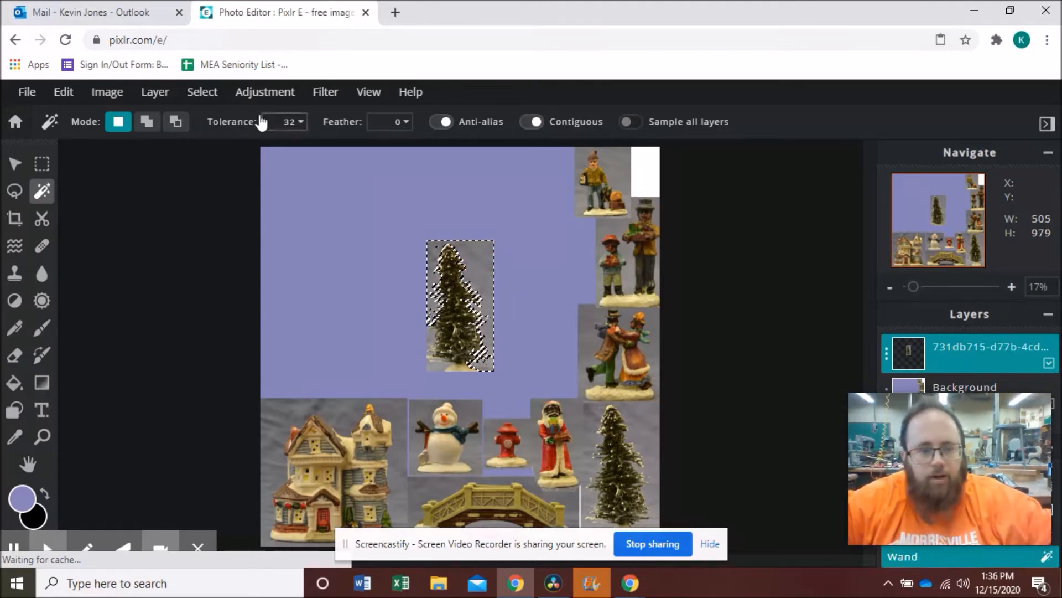
{"action": "key", "text": "Delete"}
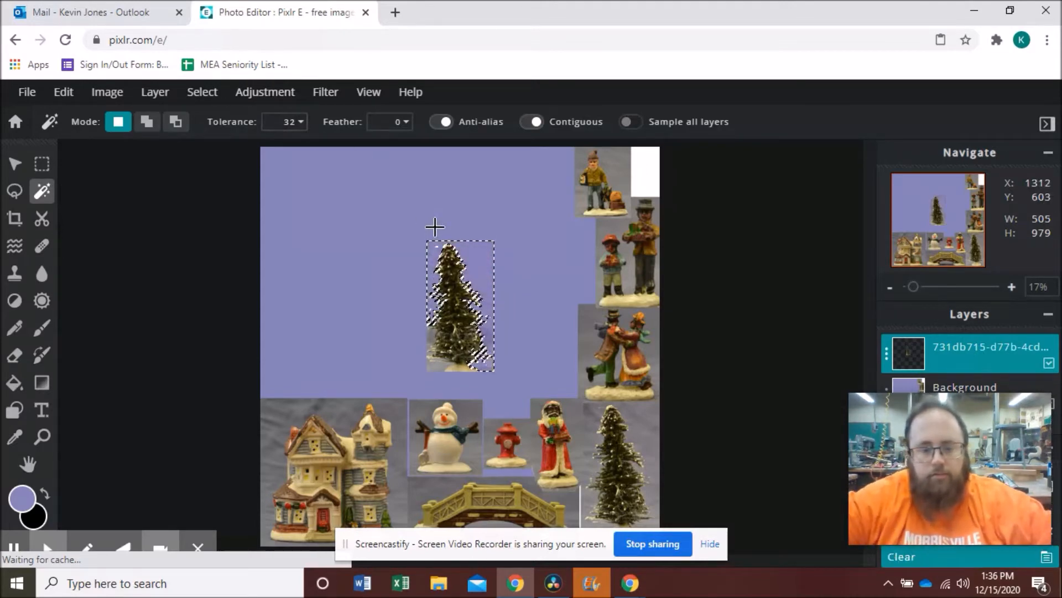
{"action": "left_click", "coordinate": [430, 335]}
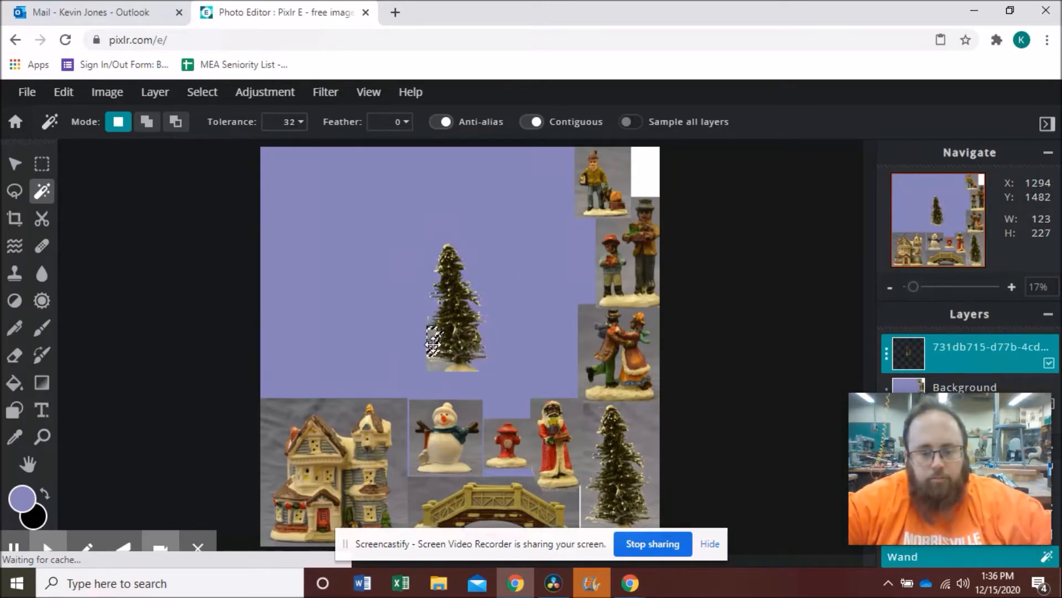
{"action": "key", "text": "Delete"}
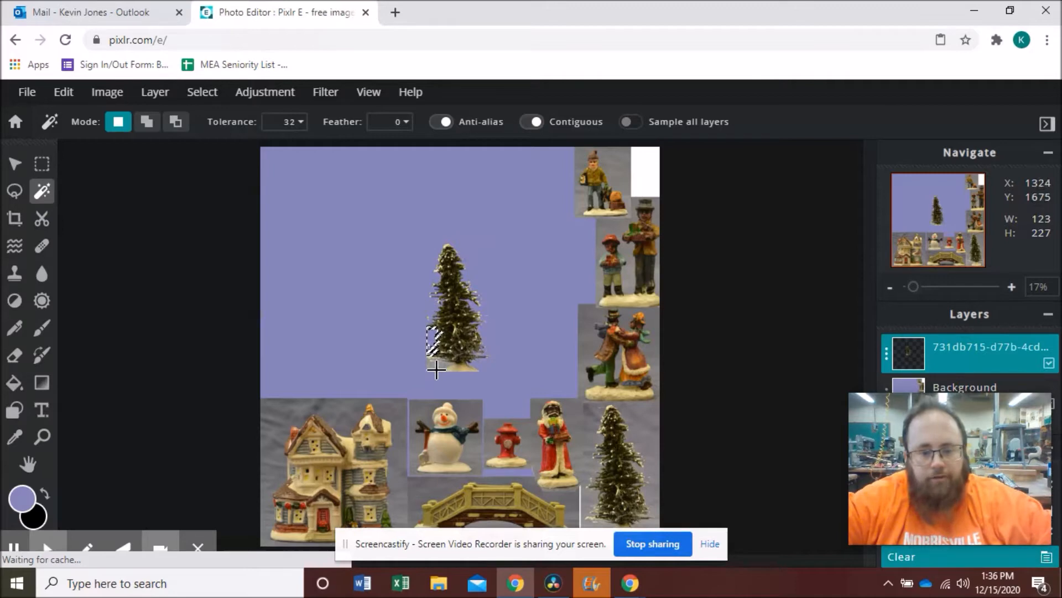
{"action": "left_click", "coordinate": [437, 369]}
{"action": "key", "text": "Delete"}
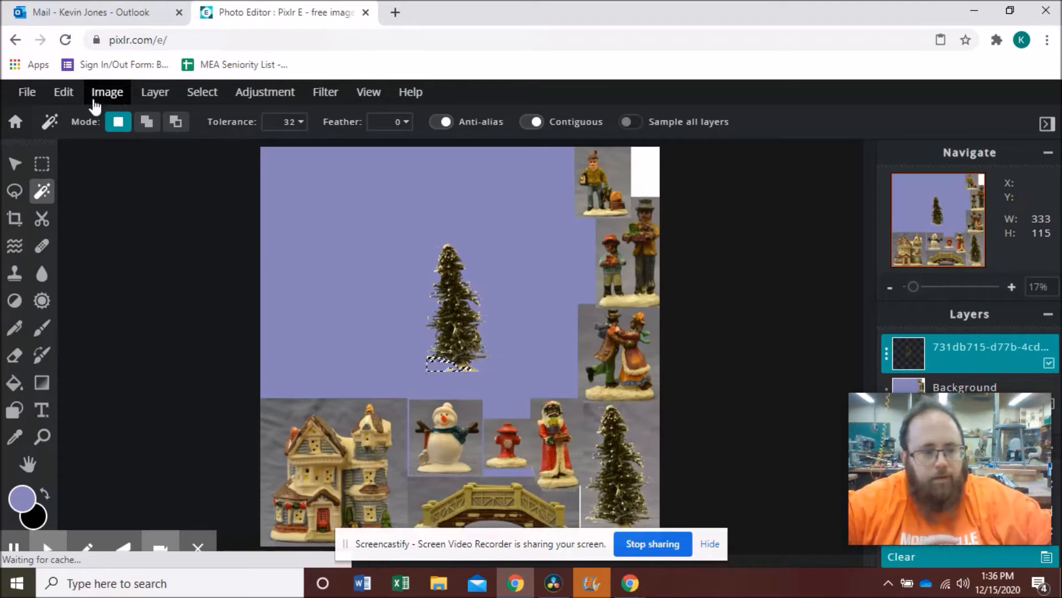
{"action": "left_click", "coordinate": [202, 93]}
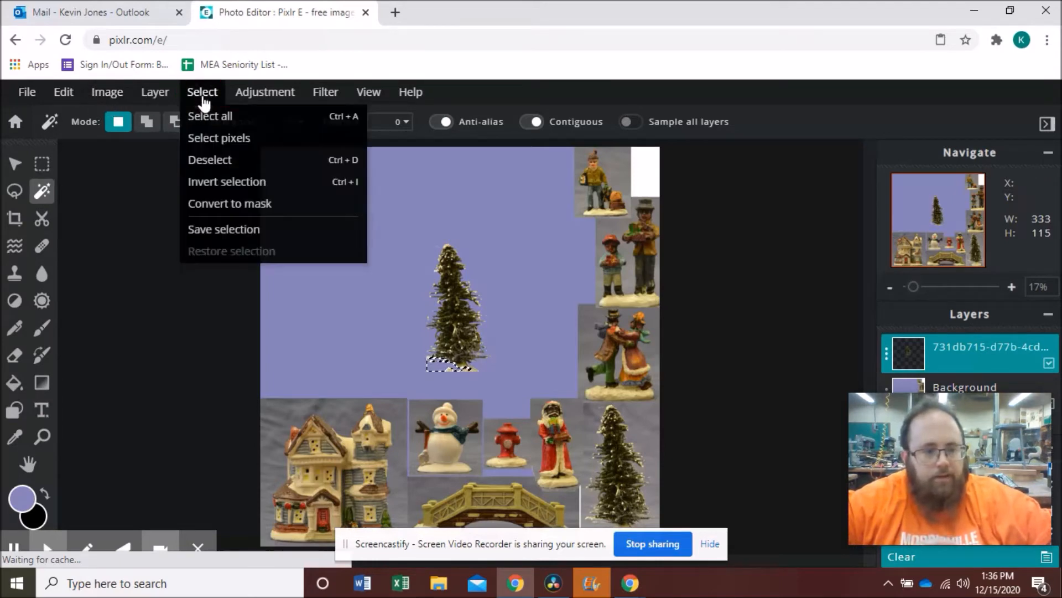
{"action": "left_click", "coordinate": [211, 160]}
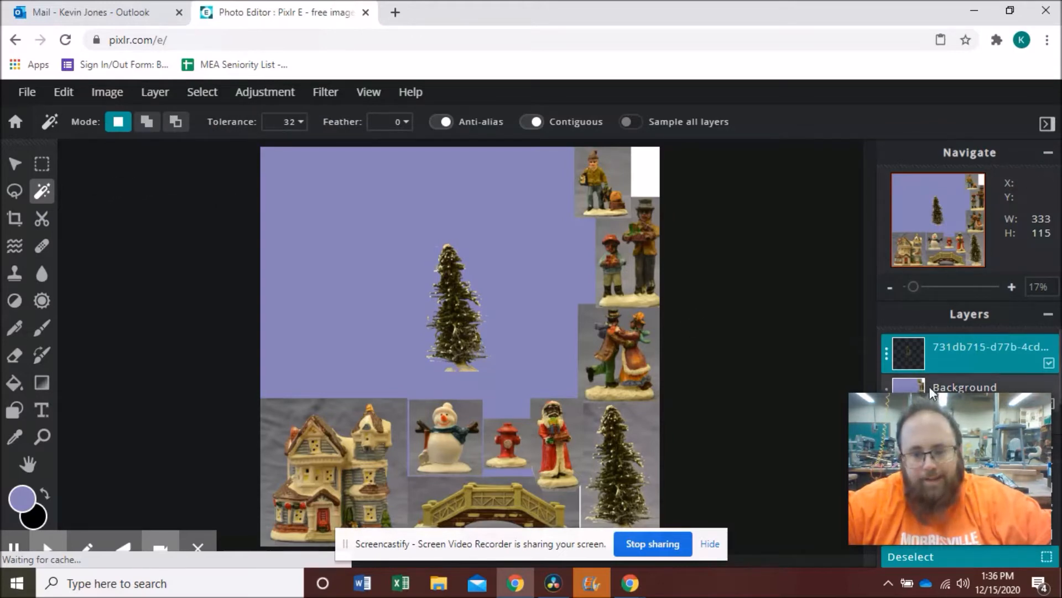
Duplicate the cut-out tree layer twice to get three trees
{"action": "left_click", "coordinate": [887, 359]}
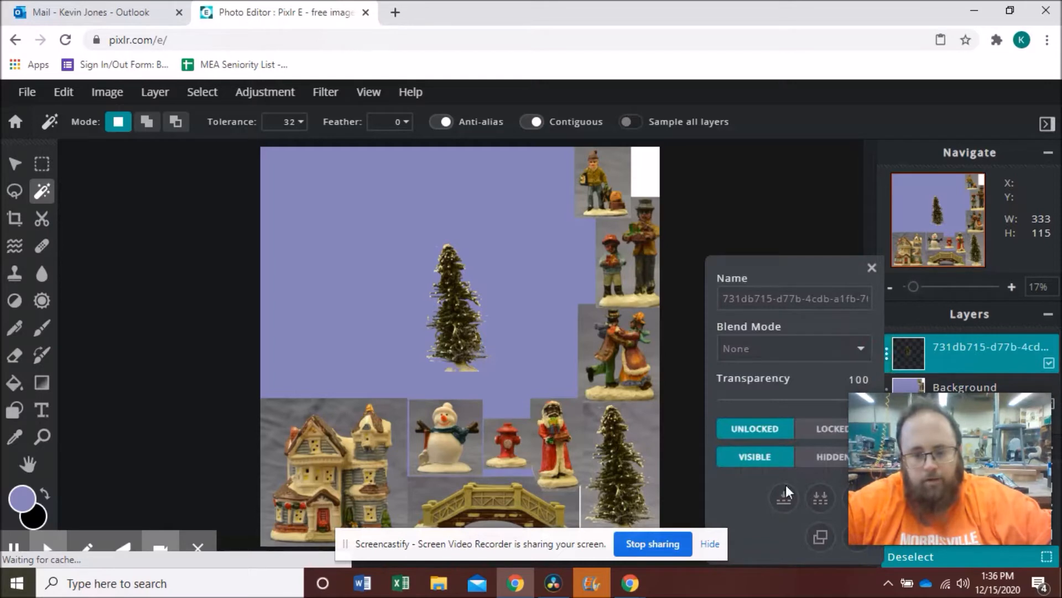
{"action": "left_click", "coordinate": [818, 535]}
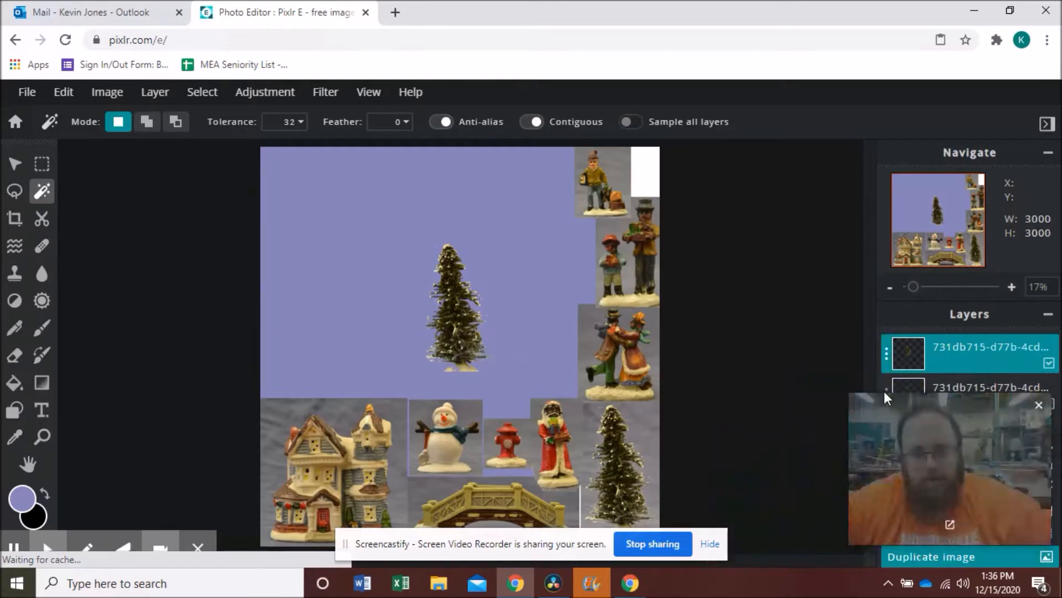
{"action": "left_click", "coordinate": [887, 366]}
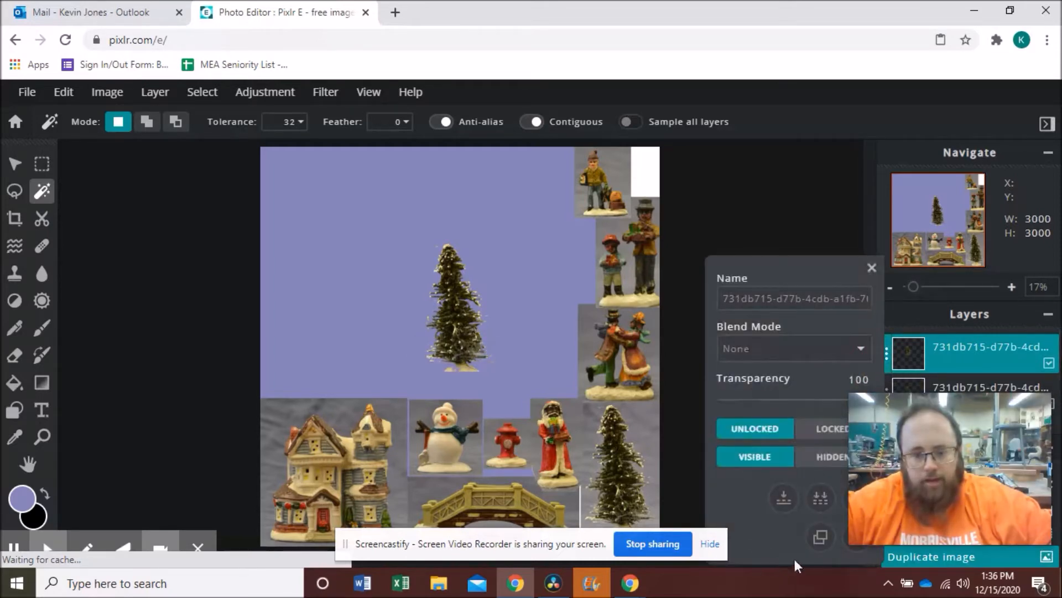
{"action": "left_click", "coordinate": [818, 535]}
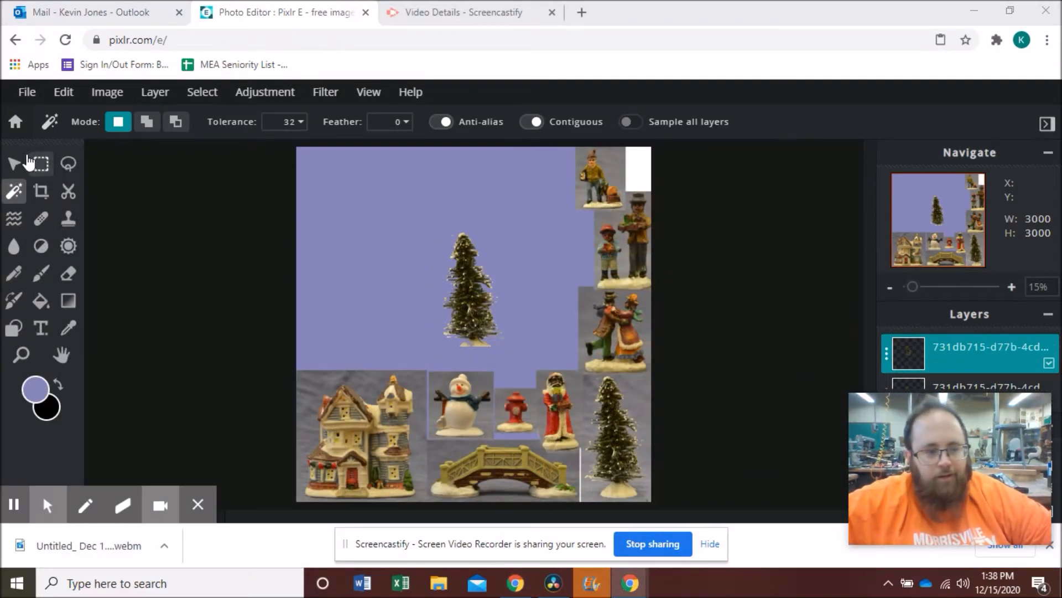
Move one tree copy toward the left of the blue area, and place another at its right side, enlarged
{"action": "left_click", "coordinate": [14, 163]}
{"action": "left_click", "coordinate": [470, 298]}
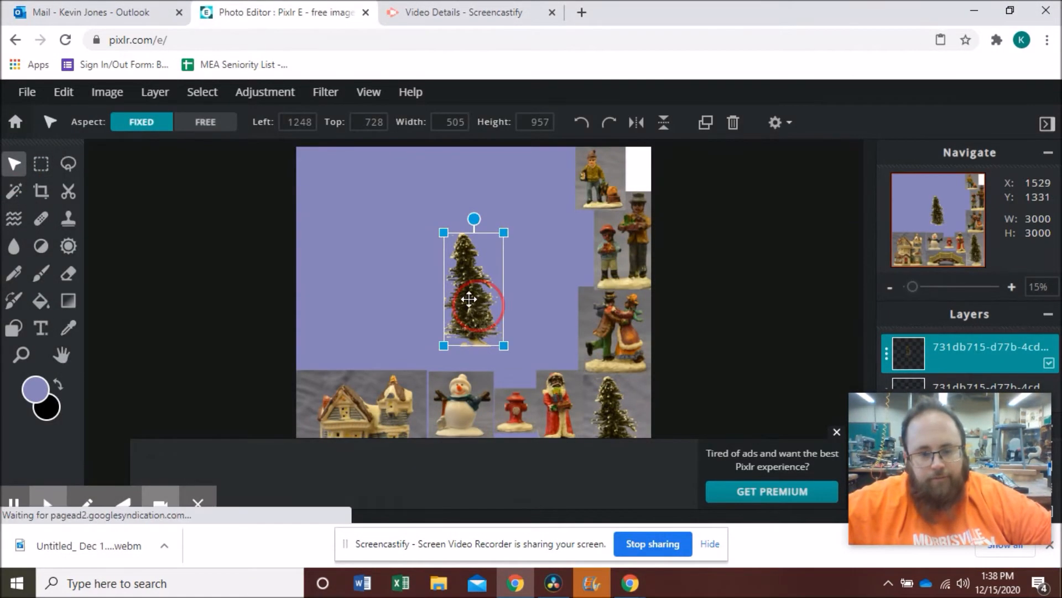
{"action": "left_click_drag", "start_coordinate": [469, 299], "coordinate": [370, 301]}
{"action": "left_click_drag", "start_coordinate": [475, 296], "coordinate": [542, 285]}
{"action": "left_click_drag", "start_coordinate": [509, 222], "coordinate": [472, 176]}
{"action": "left_click_drag", "start_coordinate": [521, 274], "coordinate": [547, 281]}
Enlarge the left tree and shift it partly past the image's left edge, and place the remaining small tree beside it, slightly higher
{"action": "left_click_drag", "start_coordinate": [365, 301], "coordinate": [326, 304]}
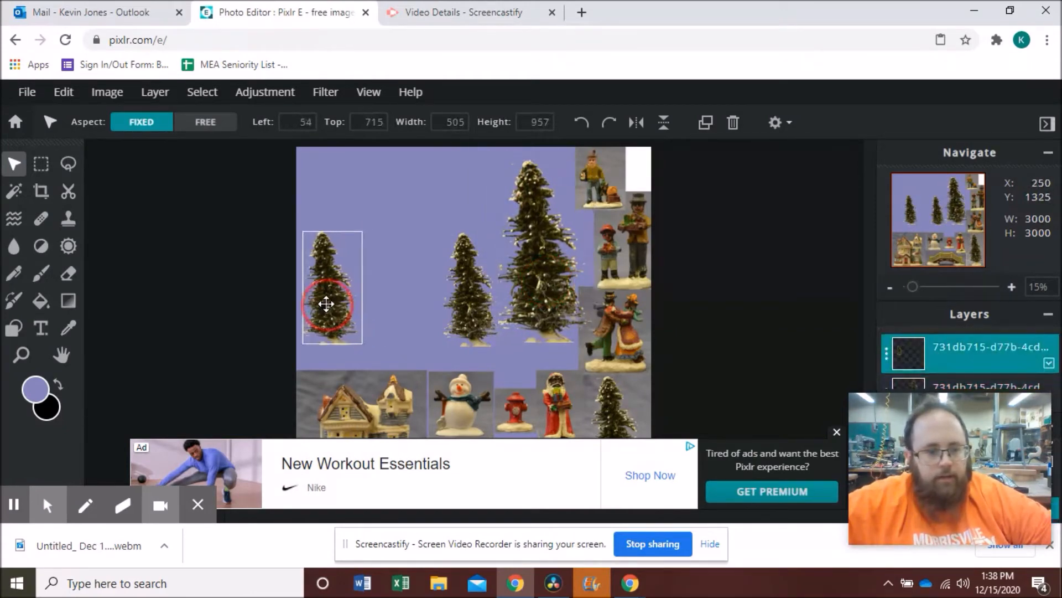
{"action": "left_click_drag", "start_coordinate": [364, 224], "coordinate": [389, 185]}
{"action": "left_click_drag", "start_coordinate": [331, 252], "coordinate": [299, 252]}
{"action": "left_click_drag", "start_coordinate": [481, 313], "coordinate": [385, 285]}
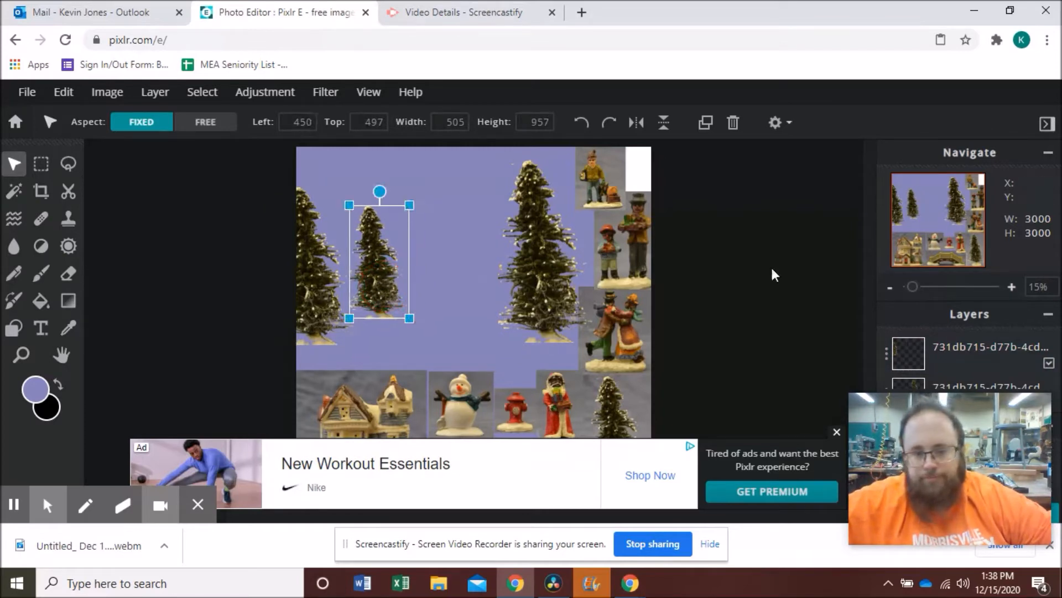
{"action": "left_click", "coordinate": [838, 434]}
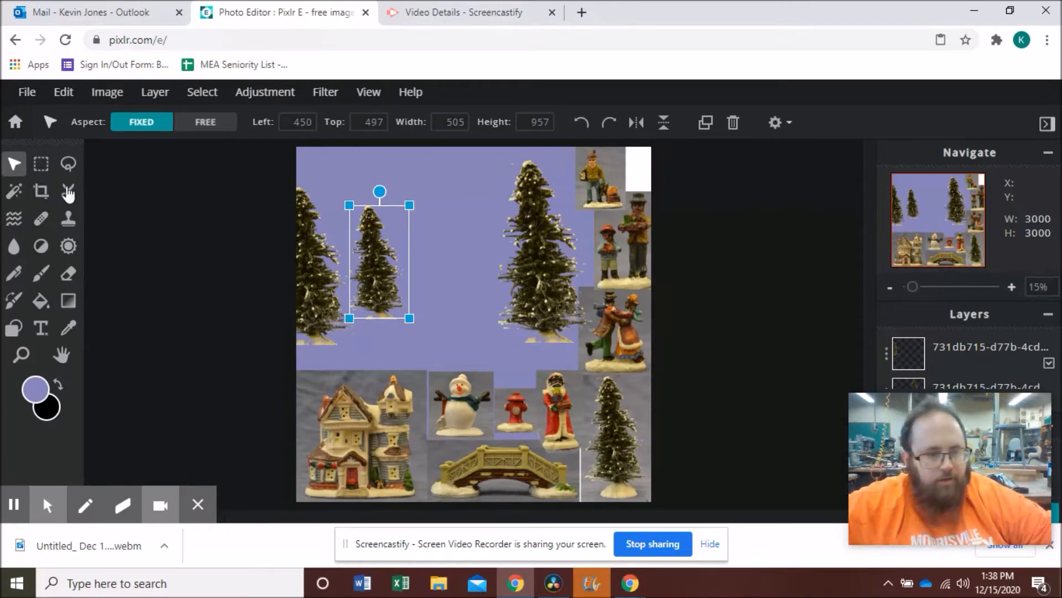
{"action": "left_click", "coordinate": [41, 164]}
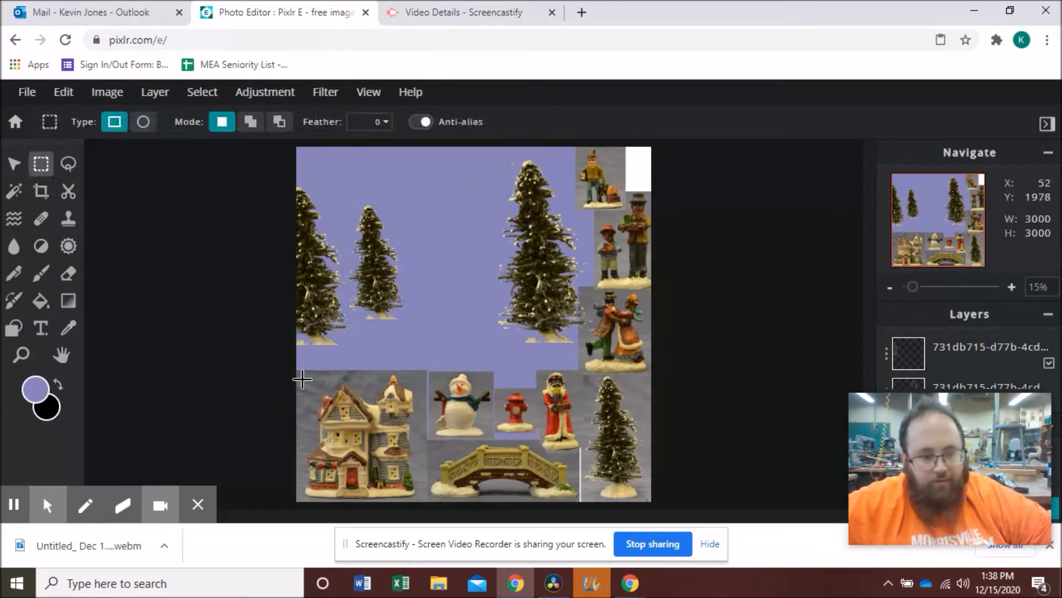
{"action": "left_click_drag", "start_coordinate": [296, 372], "coordinate": [424, 501]}
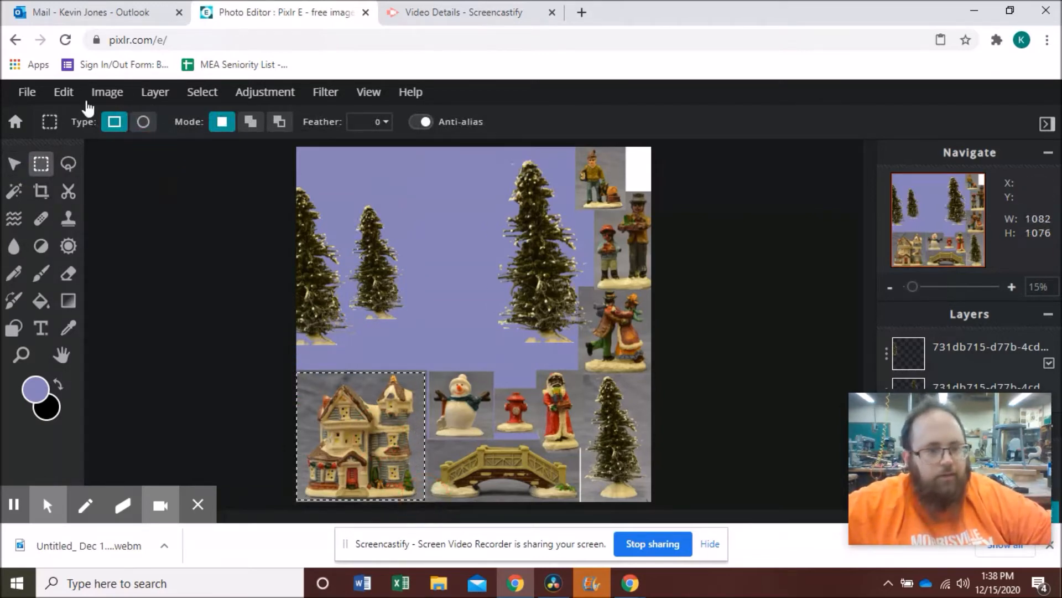
{"action": "left_click", "coordinate": [63, 92]}
{"action": "left_click", "coordinate": [78, 170]}
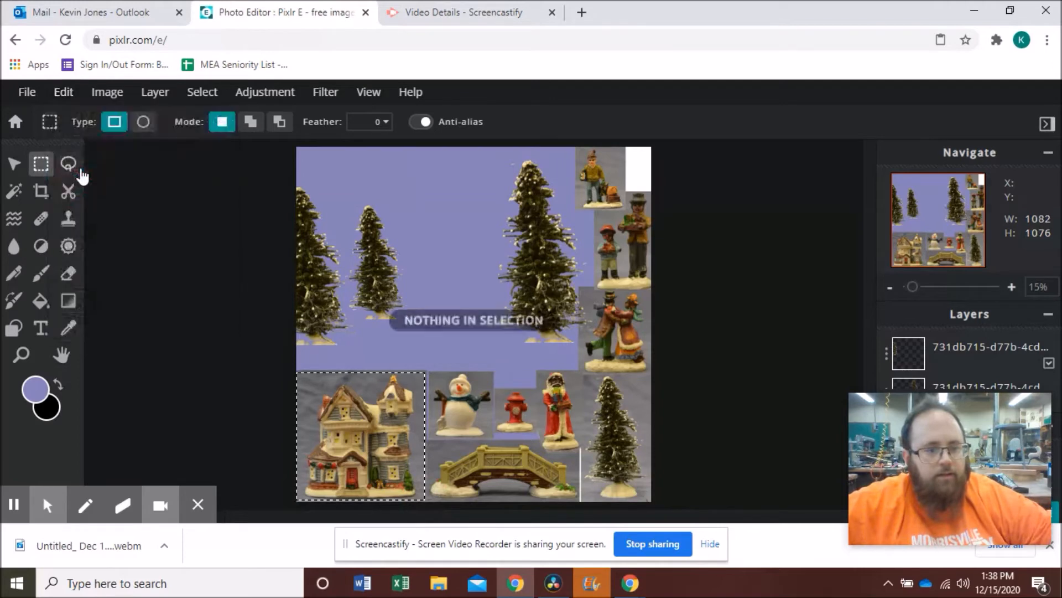
{"action": "left_click", "coordinate": [65, 93]}
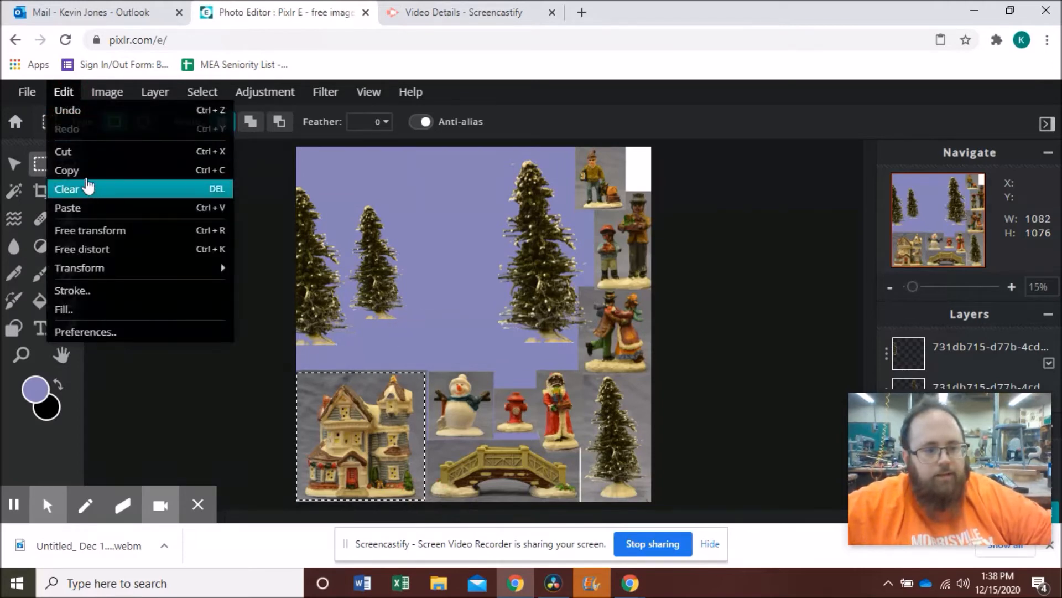
{"action": "left_click", "coordinate": [98, 210]}
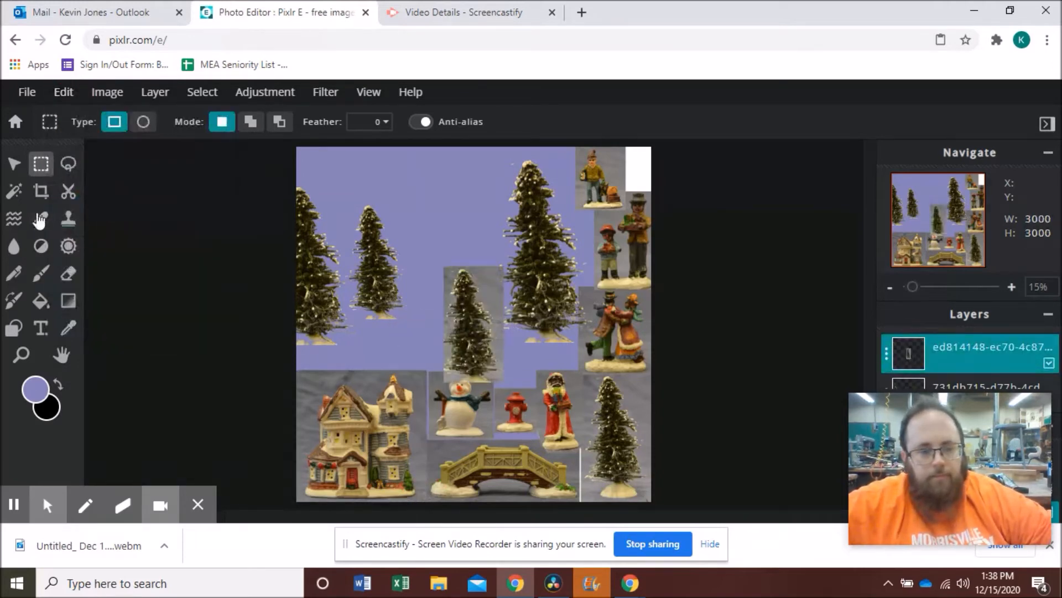
{"action": "left_click", "coordinate": [63, 94]}
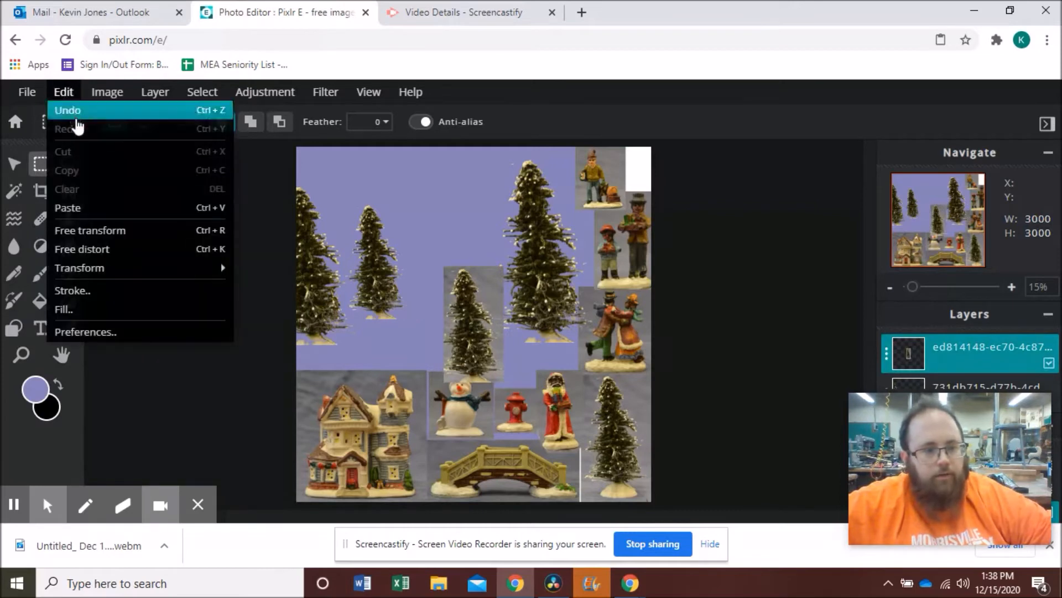
{"action": "left_click", "coordinate": [71, 109]}
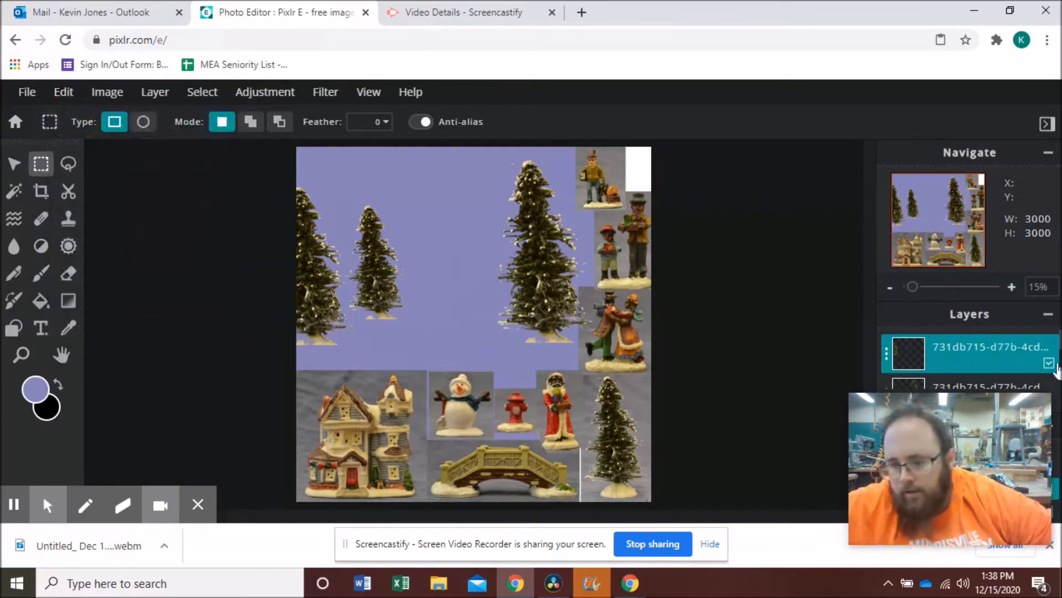
Copy the house from the Background layer with a rectangular selection and paste it as a new layer
{"action": "scroll", "coordinate": [1057, 357], "scroll_direction": "down", "scroll_amount": 3}
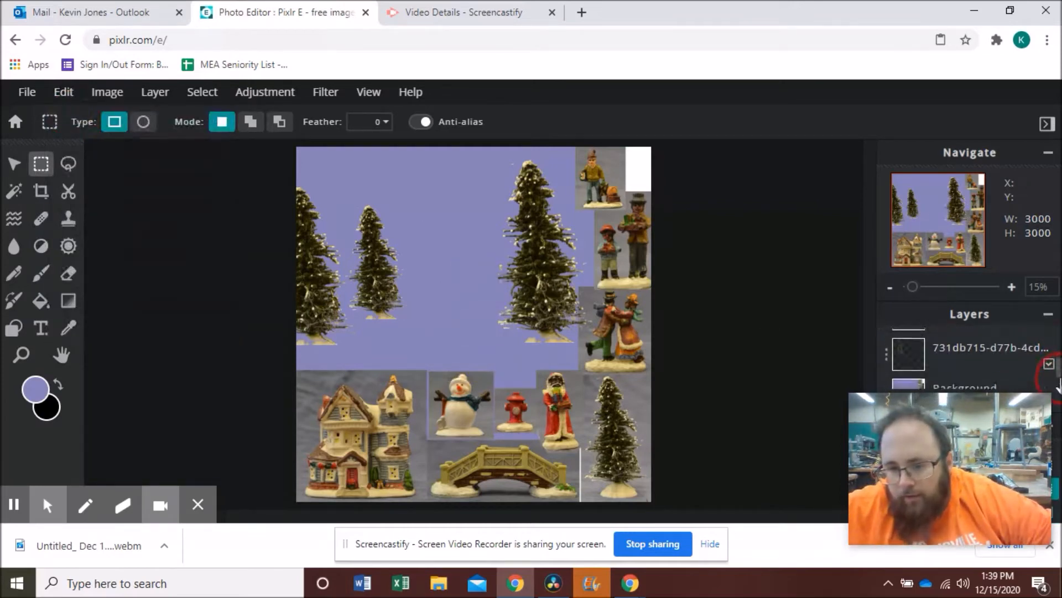
{"action": "left_click", "coordinate": [989, 371]}
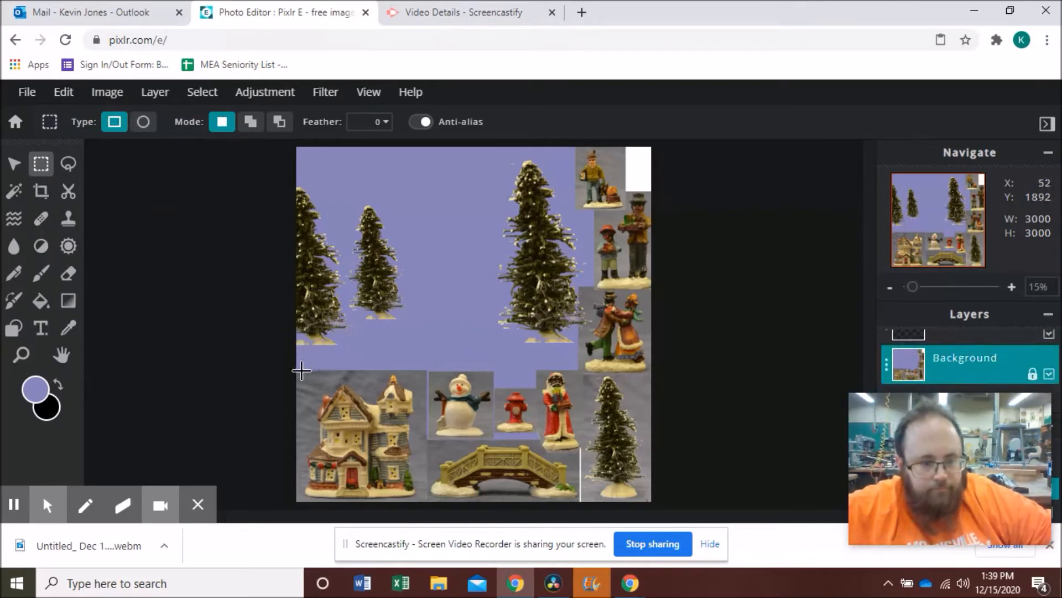
{"action": "left_click_drag", "start_coordinate": [298, 371], "coordinate": [422, 501]}
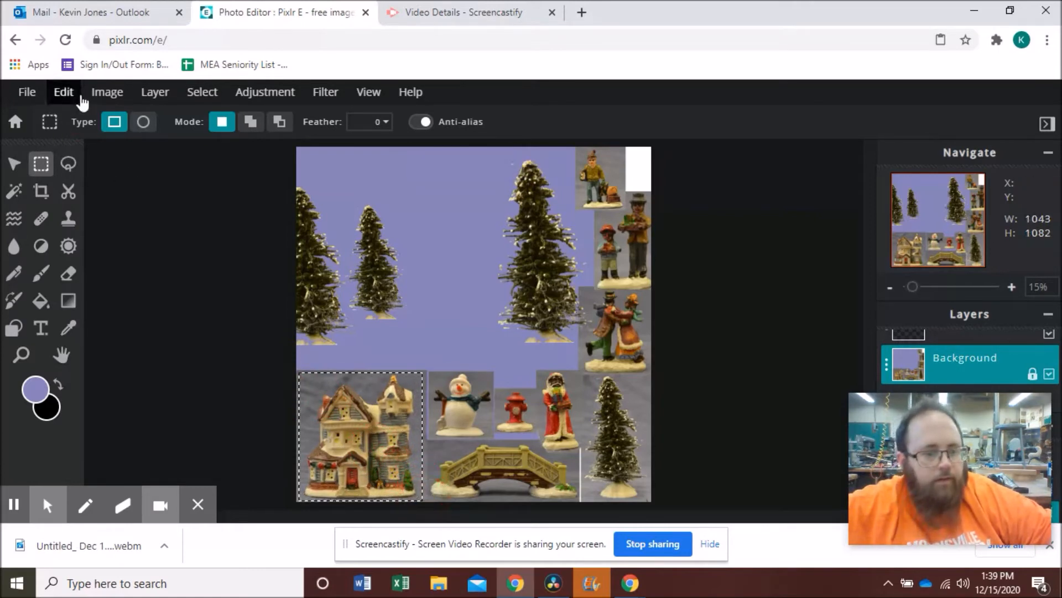
{"action": "left_click", "coordinate": [63, 92]}
{"action": "left_click", "coordinate": [80, 171]}
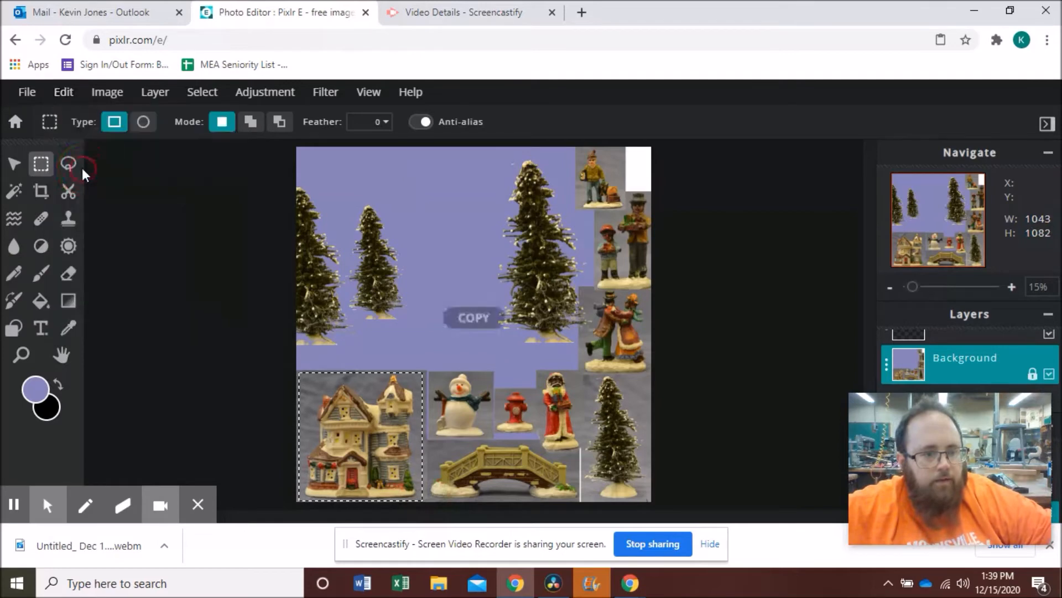
{"action": "left_click", "coordinate": [64, 92]}
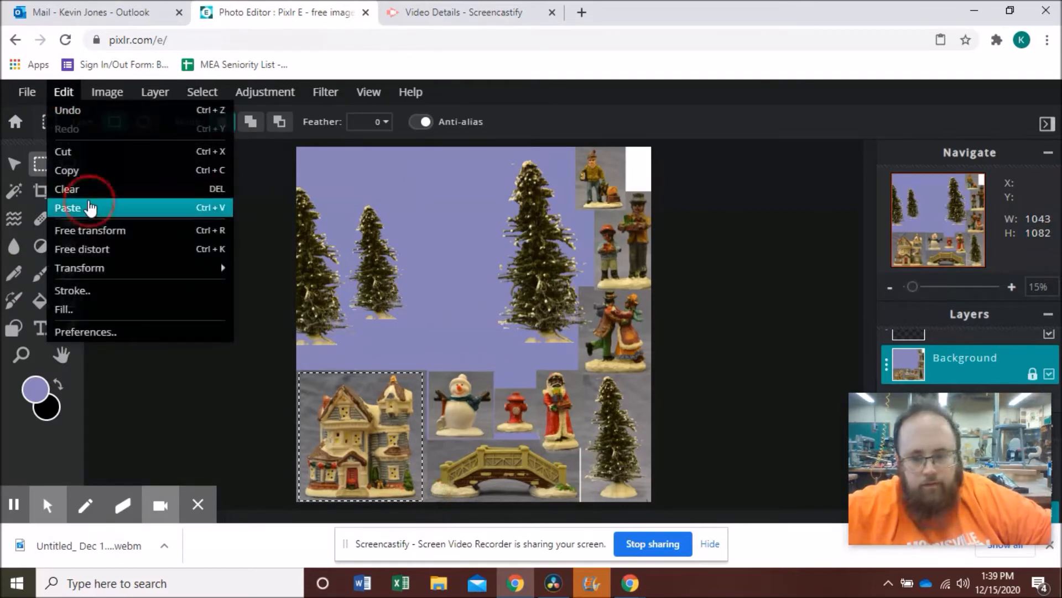
{"action": "left_click", "coordinate": [87, 208]}
{"action": "left_click", "coordinate": [1049, 548]}
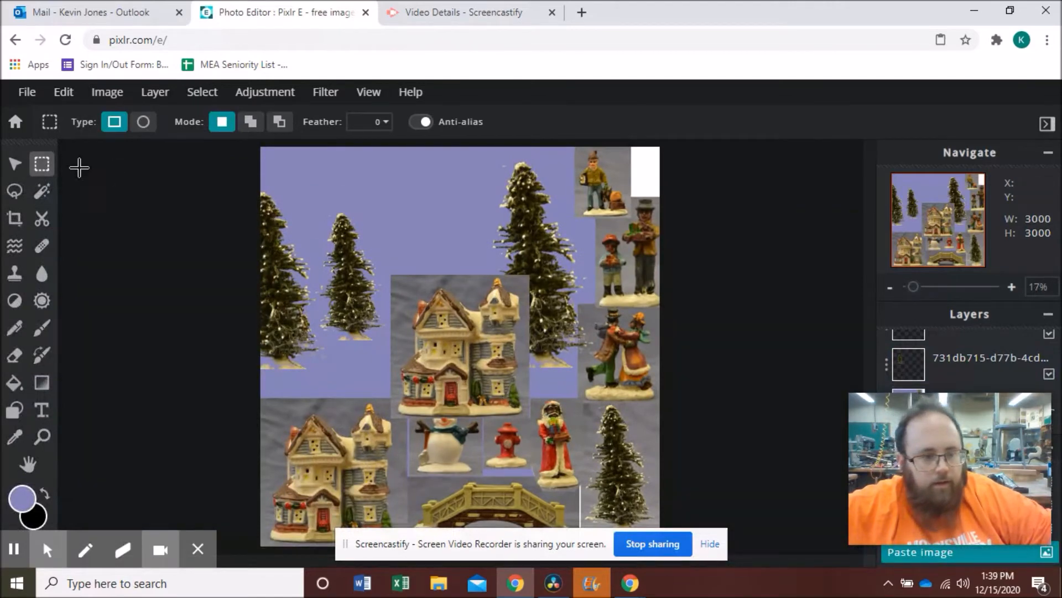
Delete the grey background around the pasted house using the magic wand at tolerance 17, and clear the selection
{"action": "left_click", "coordinate": [42, 191]}
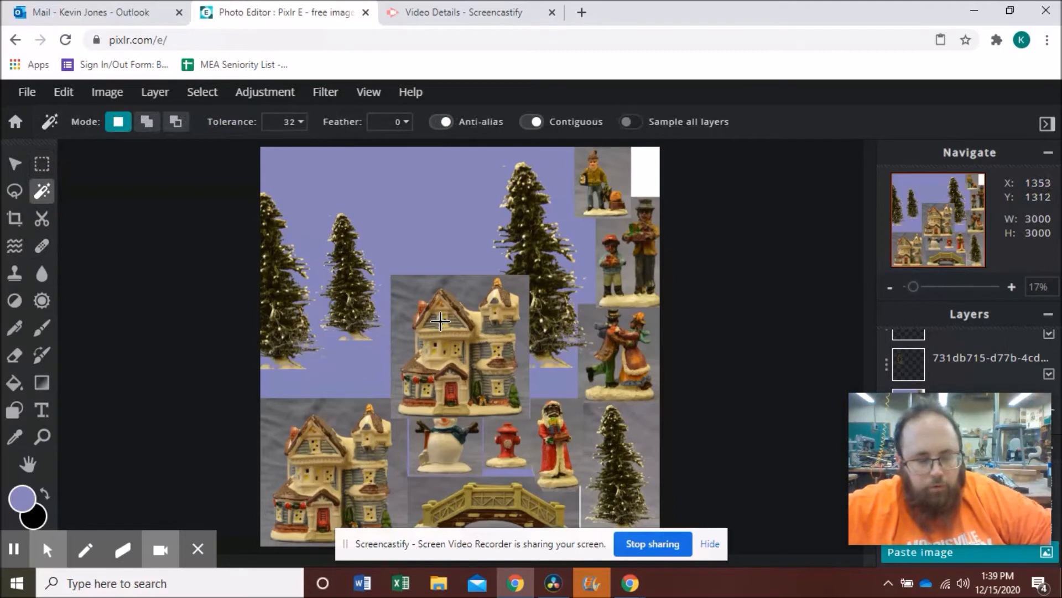
{"action": "left_click", "coordinate": [297, 126]}
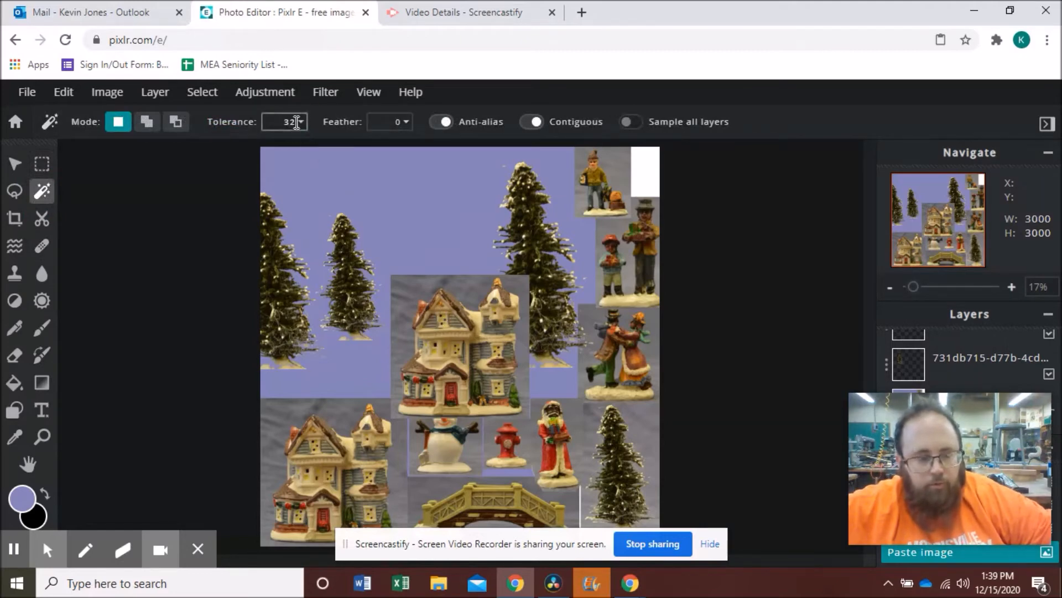
{"action": "left_click_drag", "start_coordinate": [190, 154], "coordinate": [184, 153]}
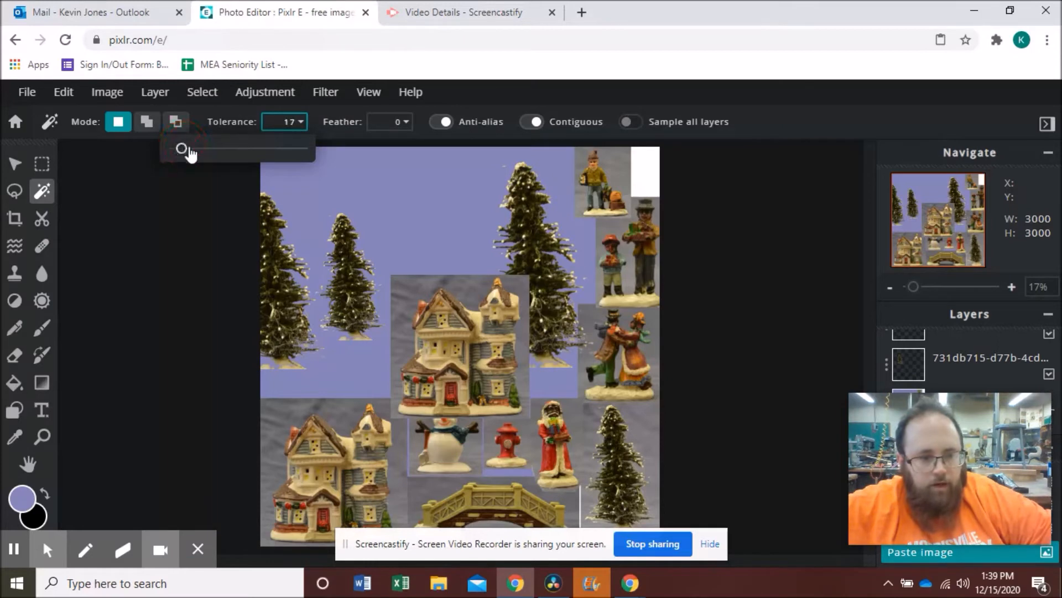
{"action": "left_click", "coordinate": [477, 283]}
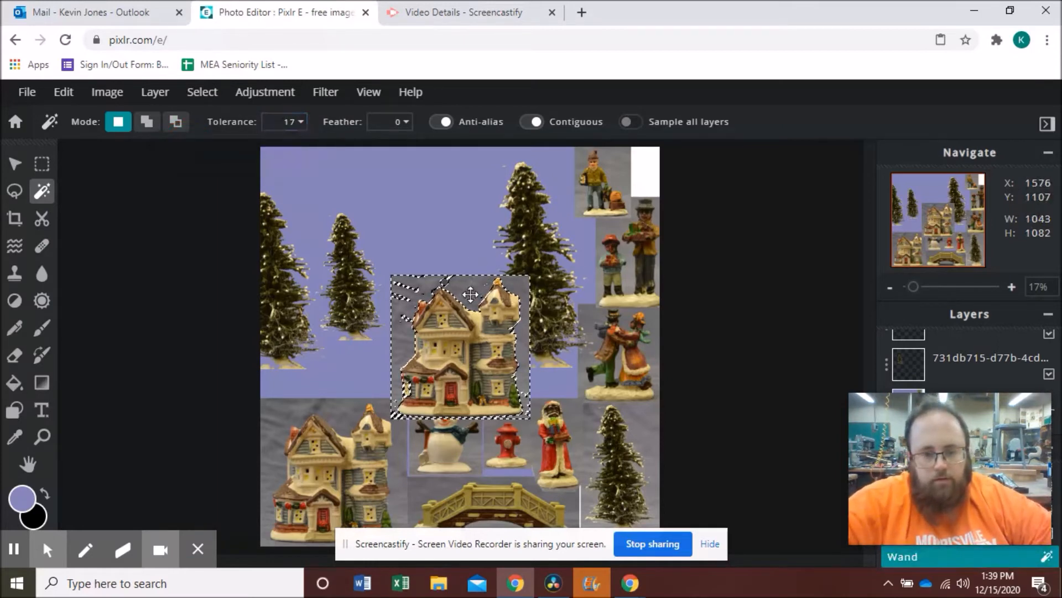
{"action": "key", "text": "Delete"}
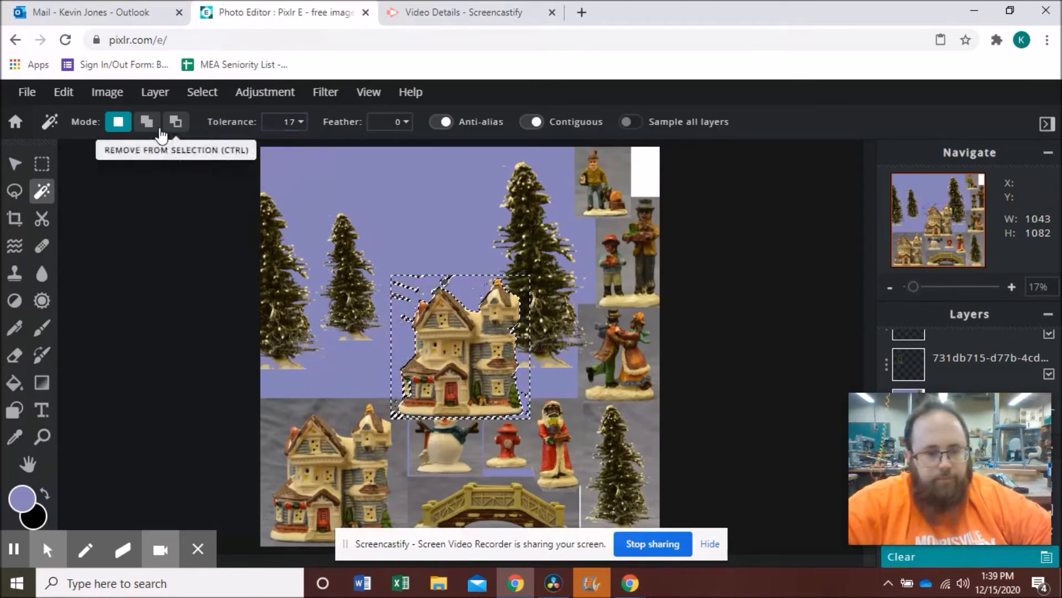
{"action": "left_click", "coordinate": [209, 105]}
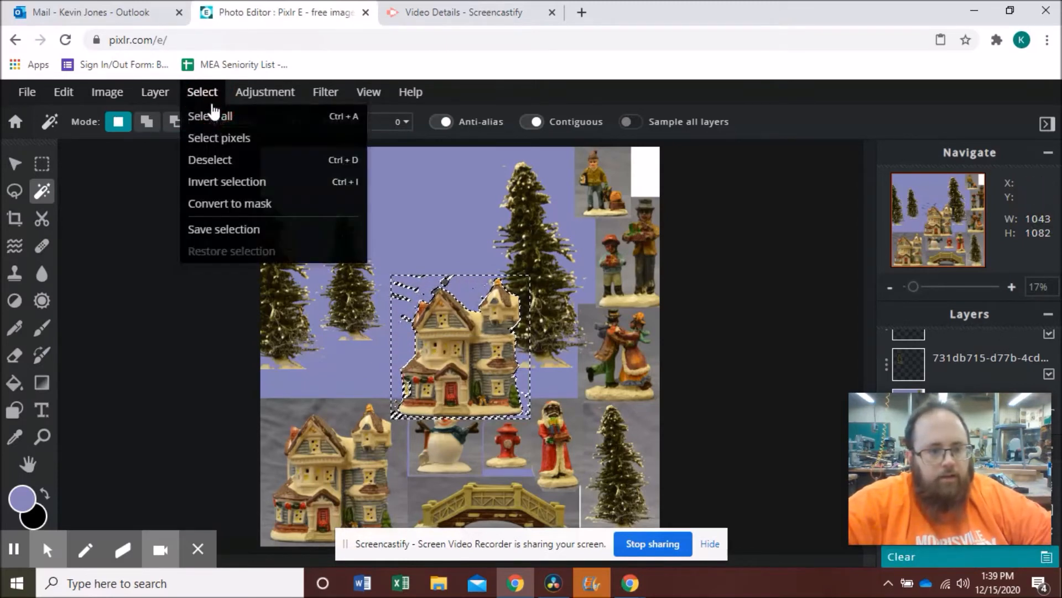
{"action": "left_click", "coordinate": [215, 158]}
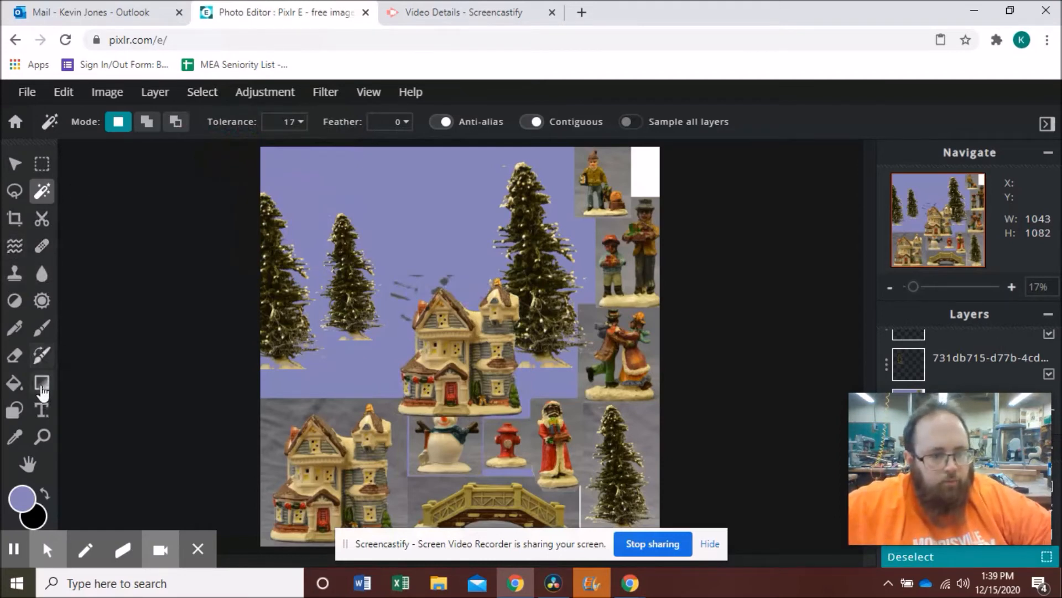
Erase the leftover grey specks above the pasted house with a 70 px round eraser brush
{"action": "left_click", "coordinate": [14, 358]}
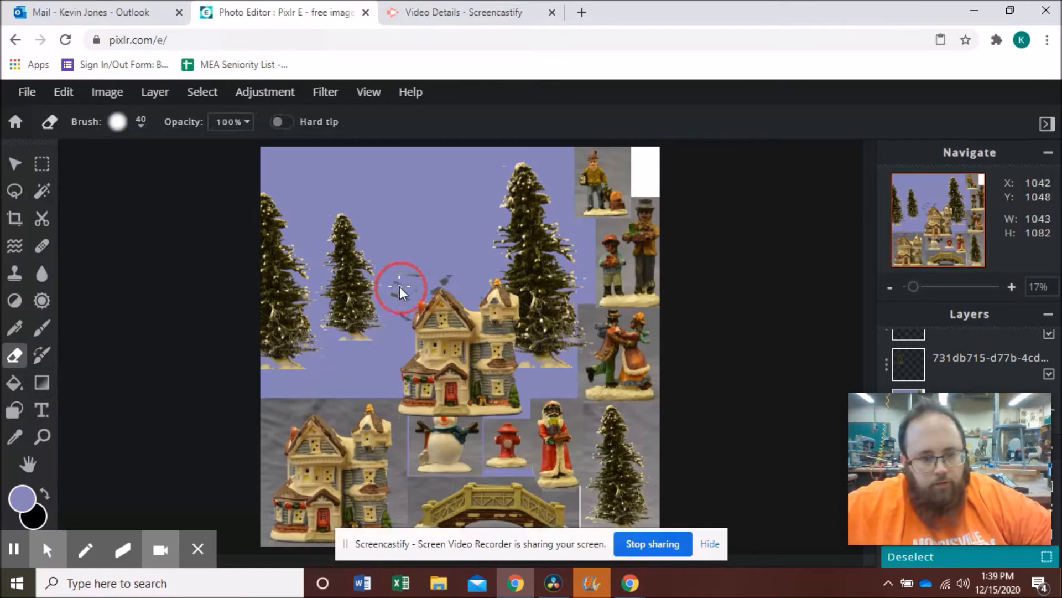
{"action": "left_click", "coordinate": [418, 276]}
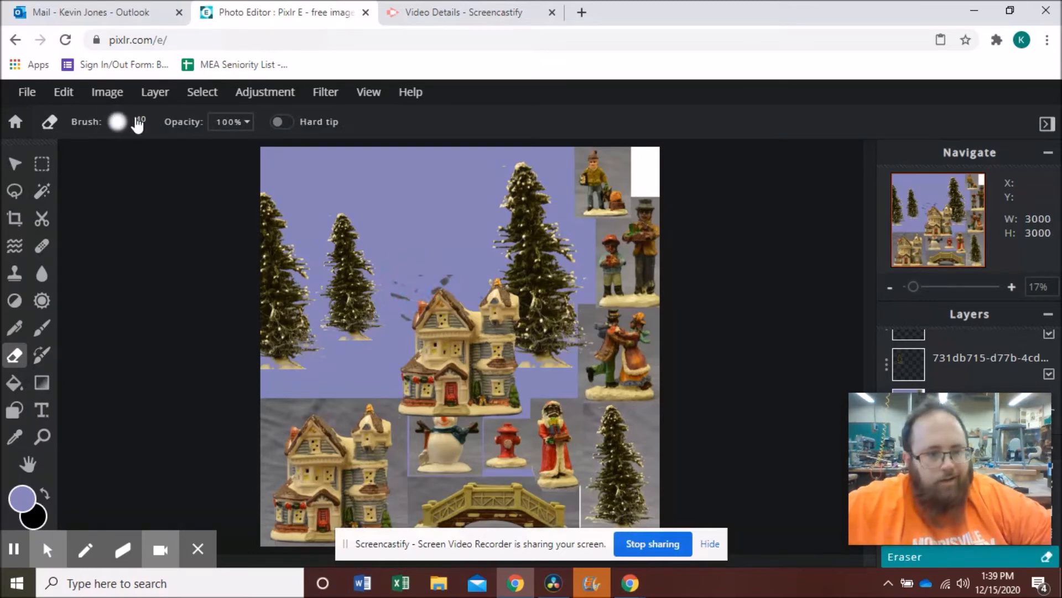
{"action": "left_click", "coordinate": [141, 123]}
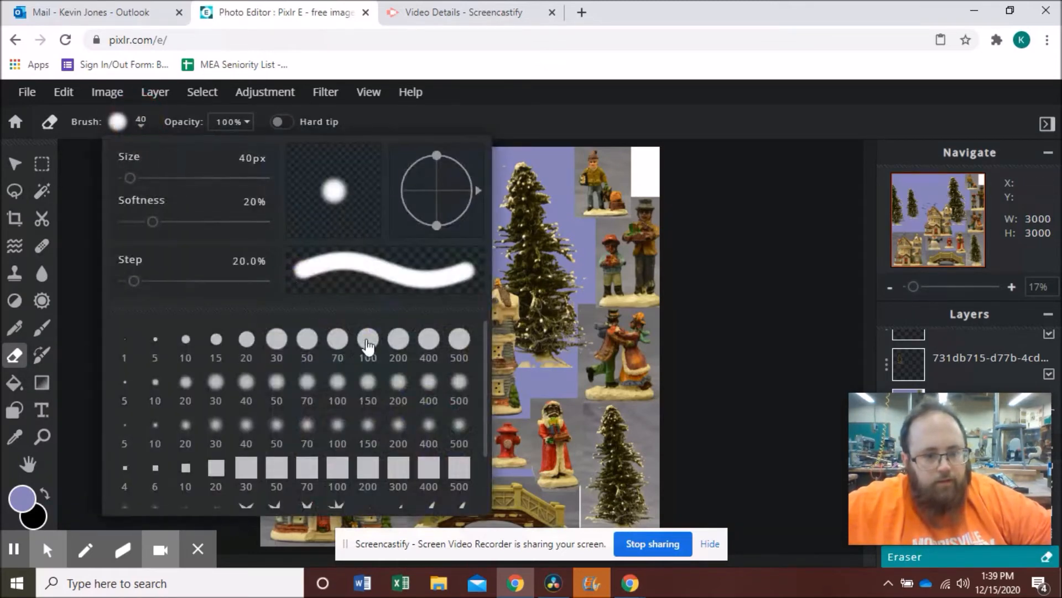
{"action": "left_click", "coordinate": [337, 338]}
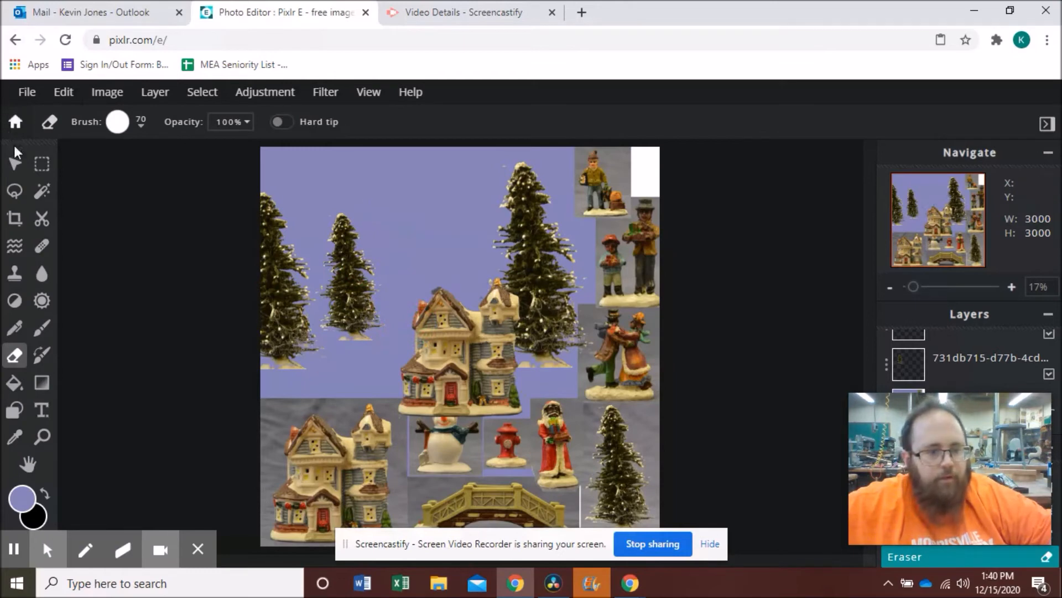
Move the house to the image's left edge in front of the two trees, and raise the large tree's layer above it, nudging the tree slightly
{"action": "left_click", "coordinate": [14, 163]}
{"action": "left_click_drag", "start_coordinate": [467, 353], "coordinate": [331, 313]}
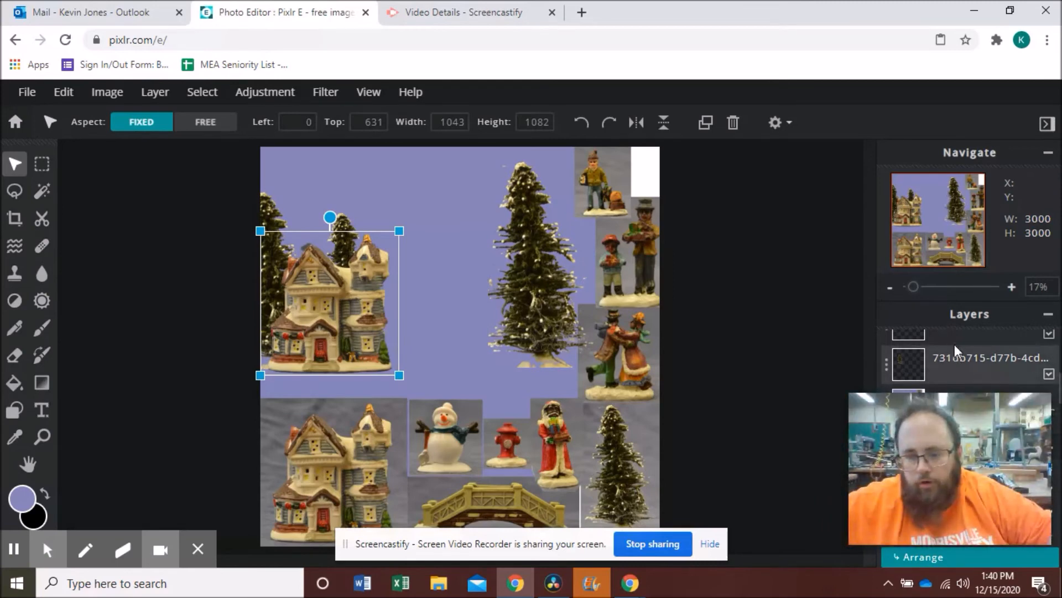
{"action": "mouse_move", "coordinate": [956, 341]}
{"action": "left_mouse_down"}
{"action": "mouse_move", "coordinate": [954, 382]}
{"action": "mouse_move", "coordinate": [955, 334]}
{"action": "mouse_move", "coordinate": [956, 352]}
{"action": "left_mouse_up"}
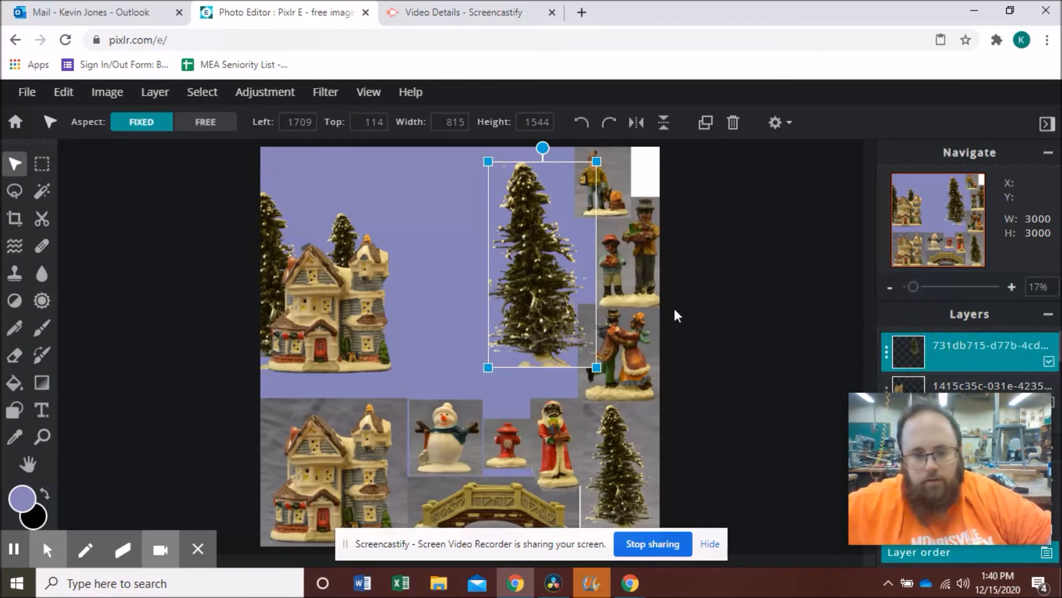
{"action": "mouse_move", "coordinate": [524, 280]}
{"action": "left_mouse_down"}
{"action": "mouse_move", "coordinate": [379, 280]}
{"action": "mouse_move", "coordinate": [304, 294]}
{"action": "mouse_move", "coordinate": [467, 293]}
{"action": "mouse_move", "coordinate": [526, 280]}
{"action": "left_mouse_up"}
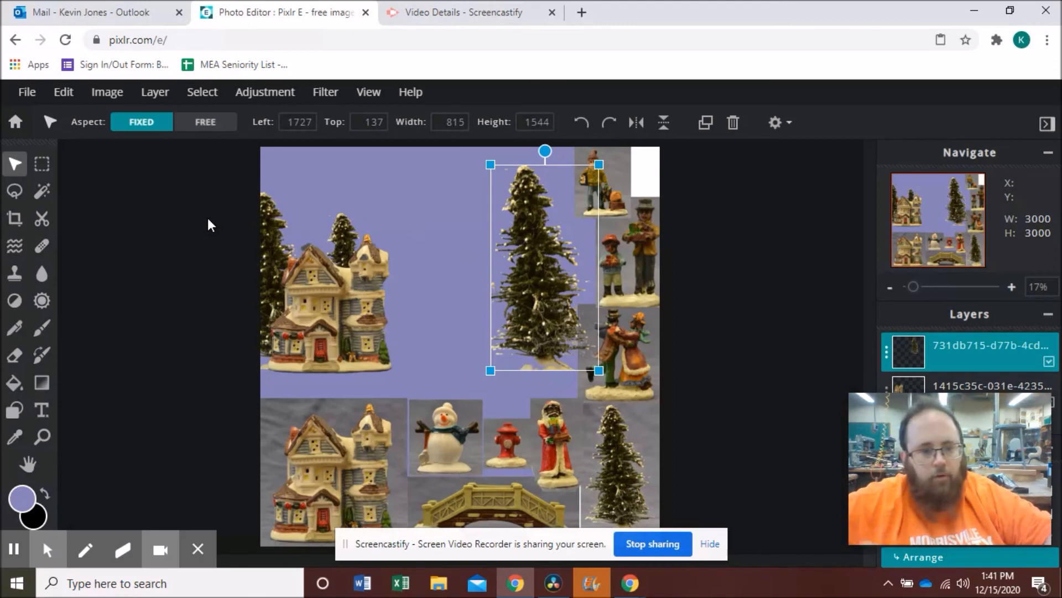
Crop the image to the village scene at 2203 by 1664 pixels, excluding the asset figures below and to the right
{"action": "left_click", "coordinate": [15, 220]}
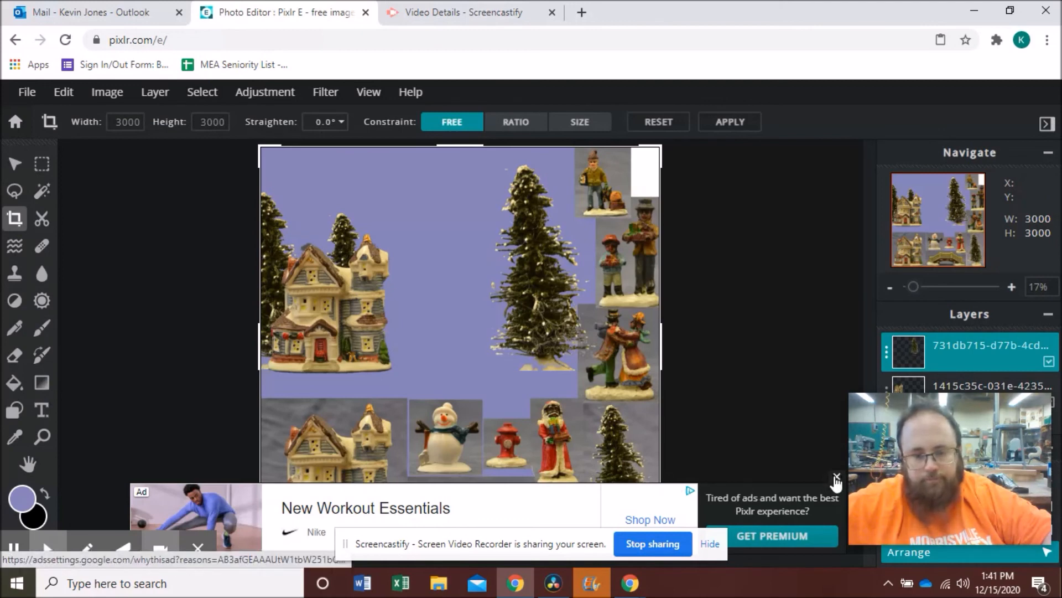
{"action": "left_click", "coordinate": [836, 477]}
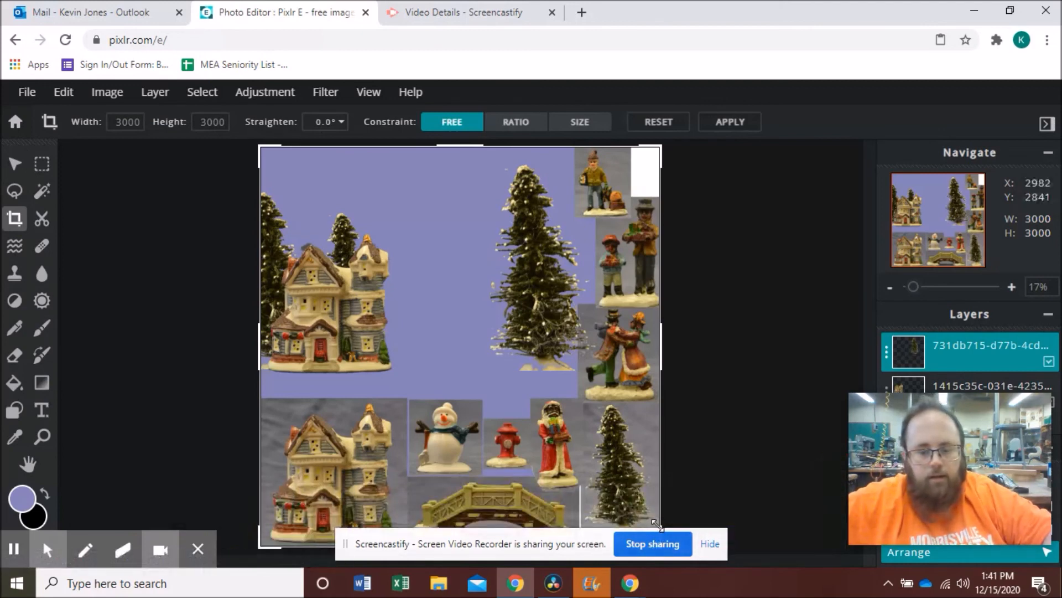
{"action": "left_click_drag", "start_coordinate": [658, 523], "coordinate": [553, 347]}
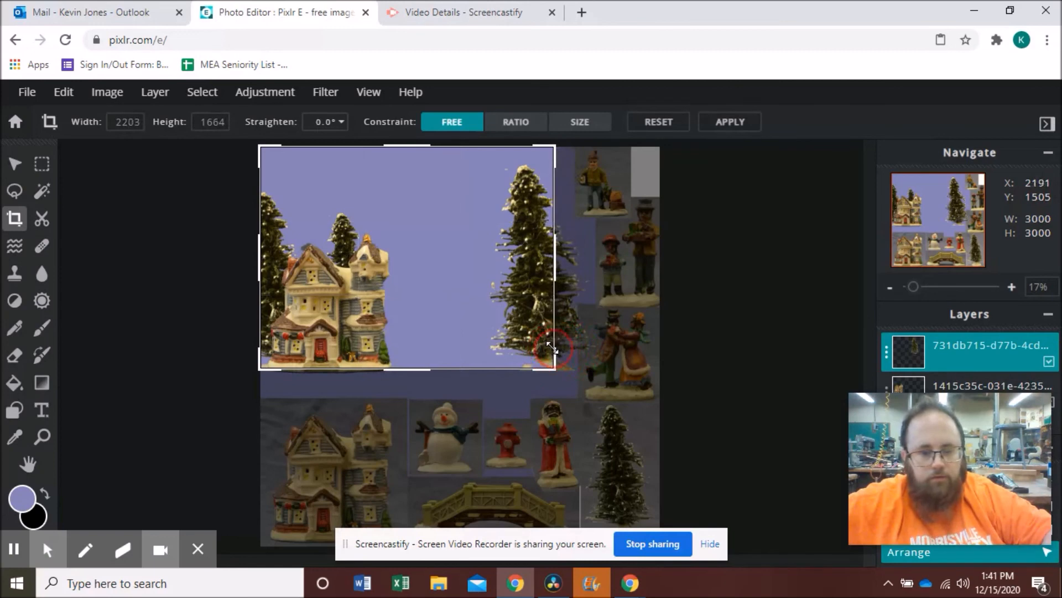
{"action": "key", "text": "Return"}
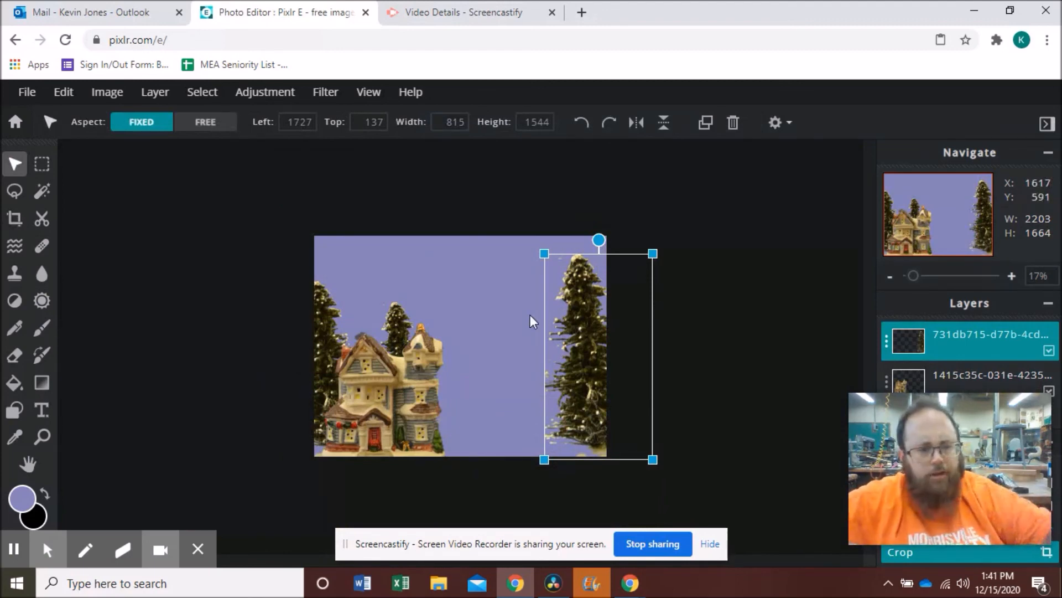
Open the save settings for the cropped village scene
{"action": "left_click", "coordinate": [31, 95]}
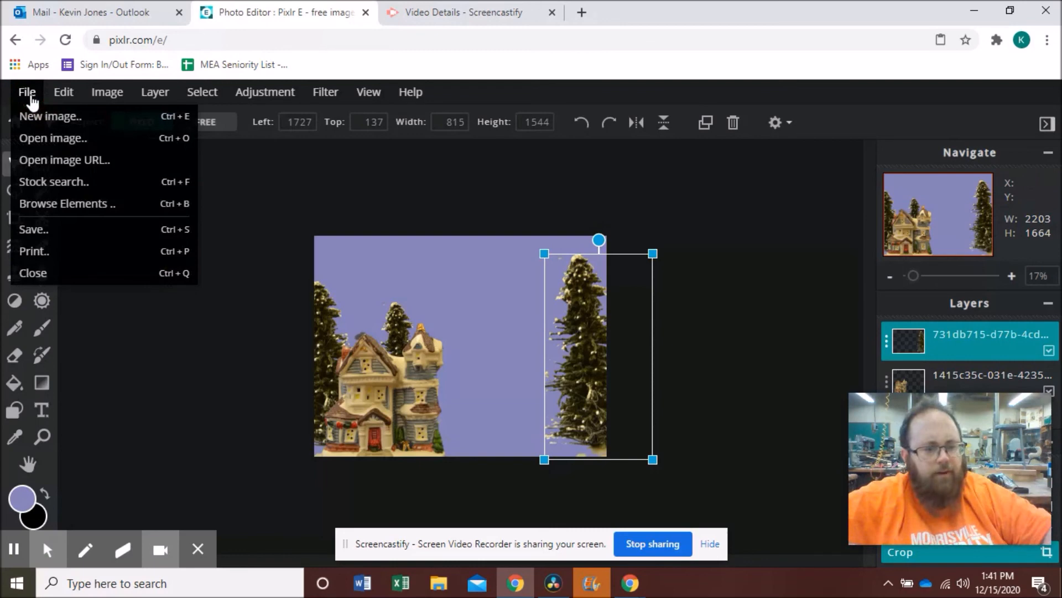
{"action": "left_click", "coordinate": [66, 230]}
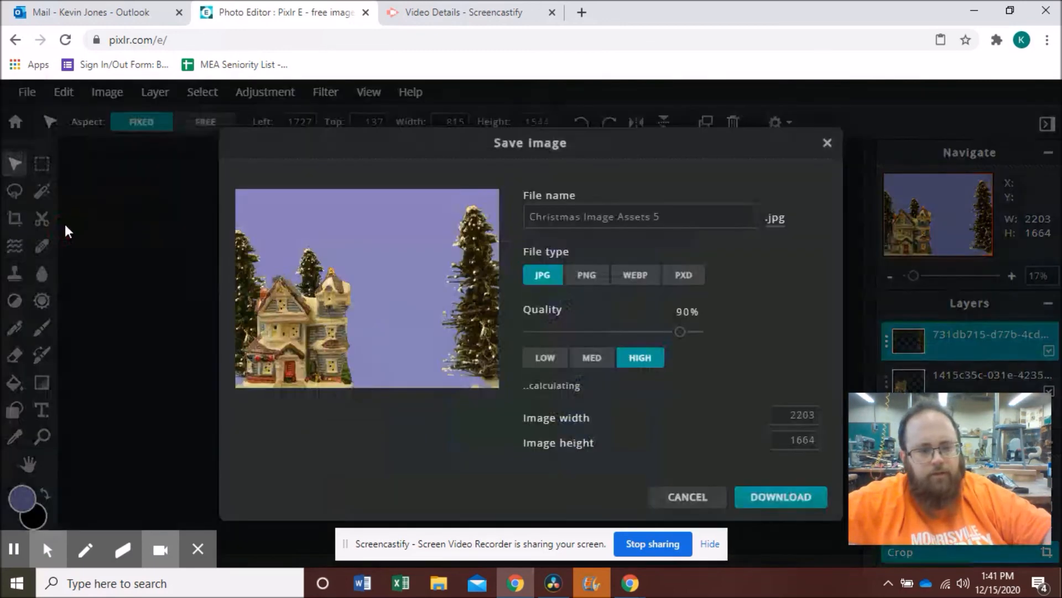